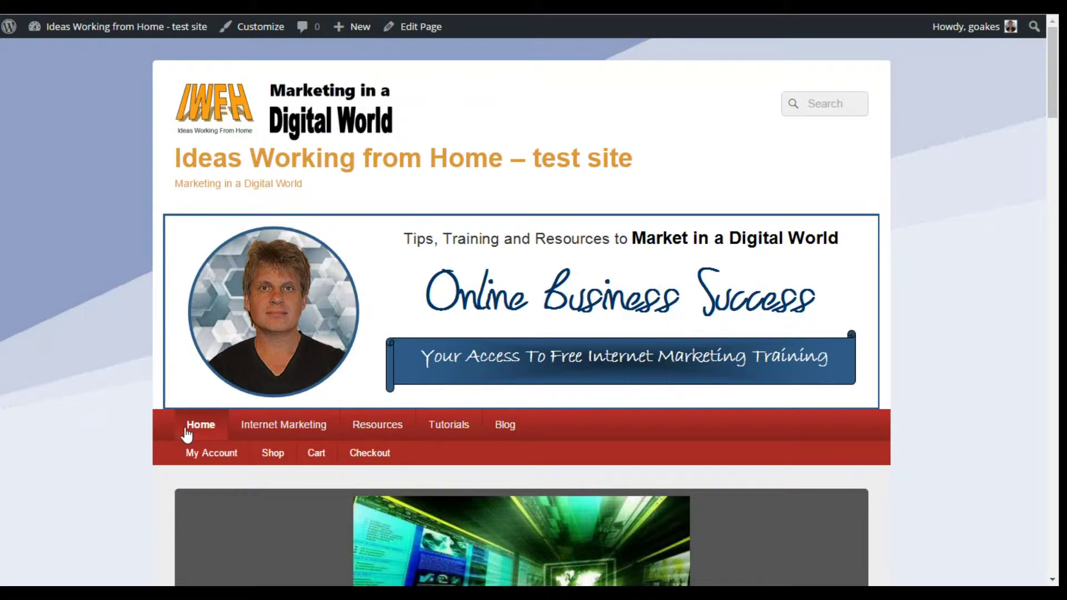
# Step: Advance the home page slideshow to its next slide
pyautogui.moveTo(281, 433)
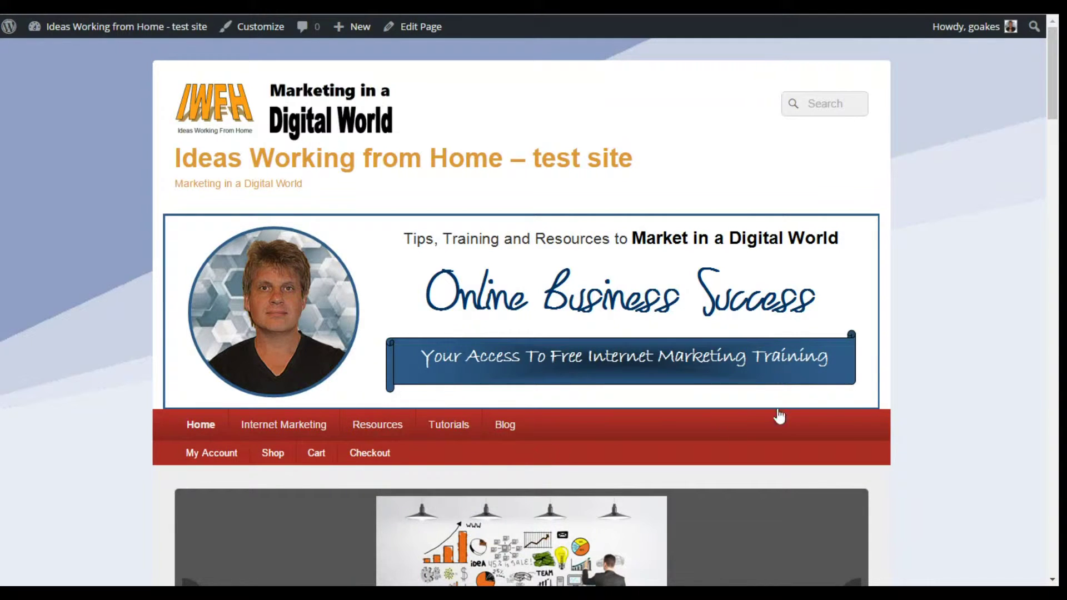
pyautogui.scroll(-4, 498, 376)
pyautogui.scroll(-1, 498, 377)
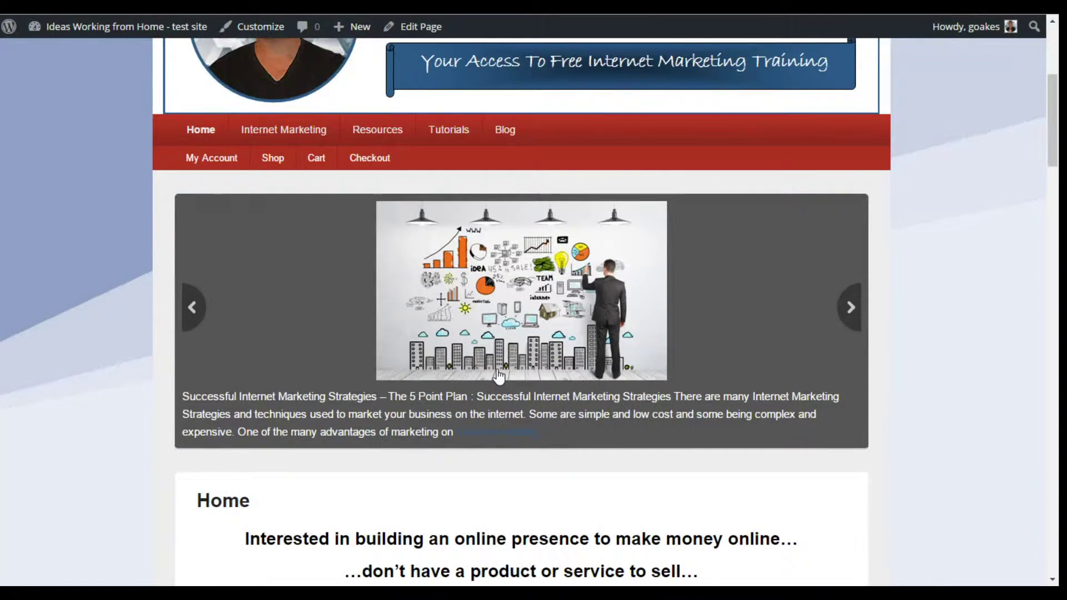
pyautogui.click(195, 308)
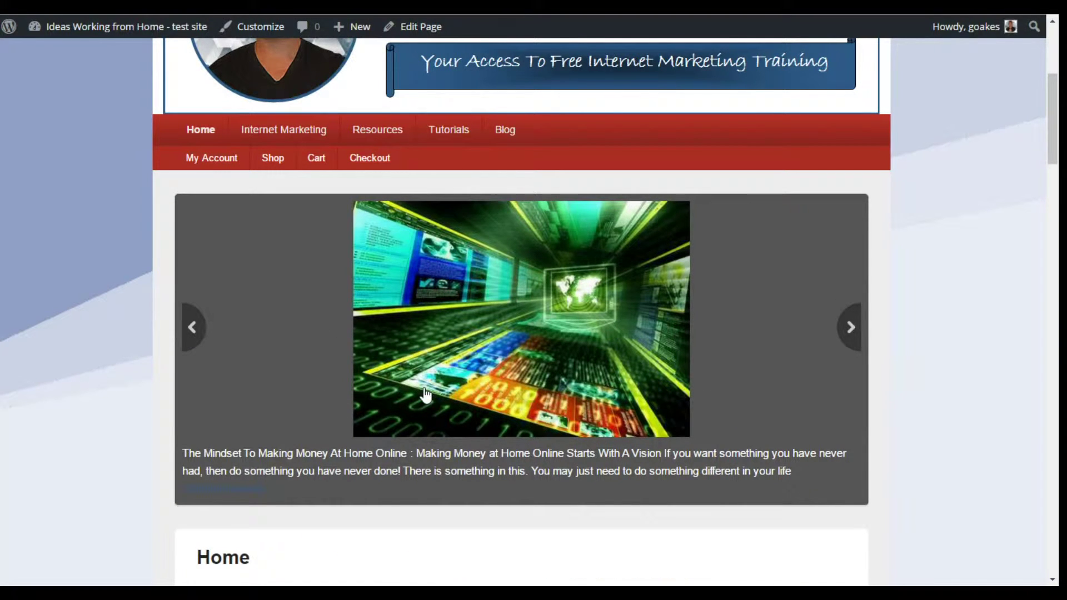
# Step: Scroll down to the Animoto Tutorial video, play it, then pause it
pyautogui.scroll(-5, 425, 394)
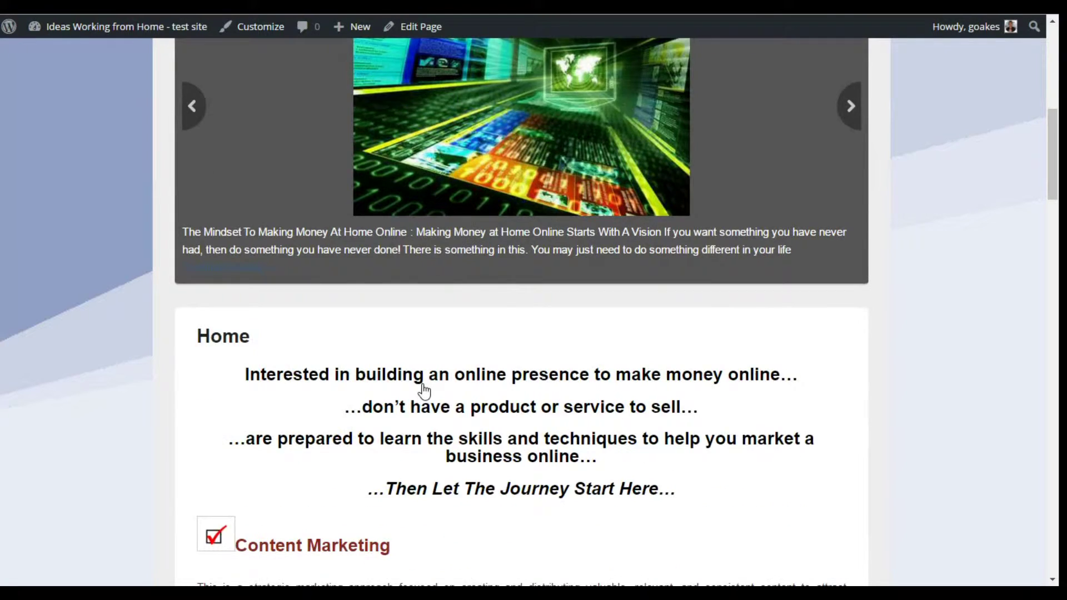
pyautogui.scroll(-9, 463, 392)
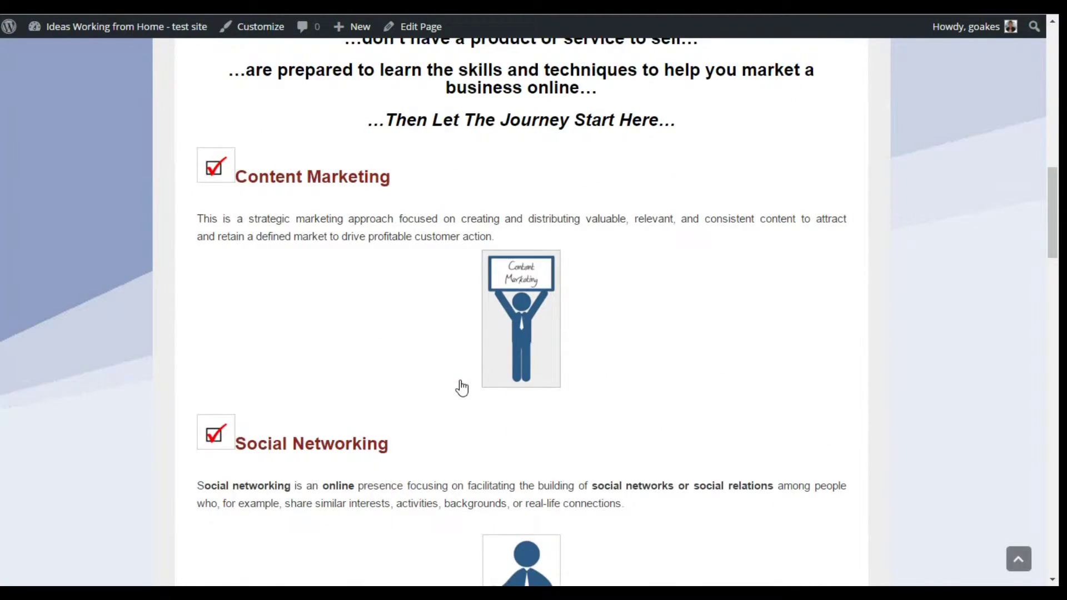
pyautogui.scroll(-9, 462, 387)
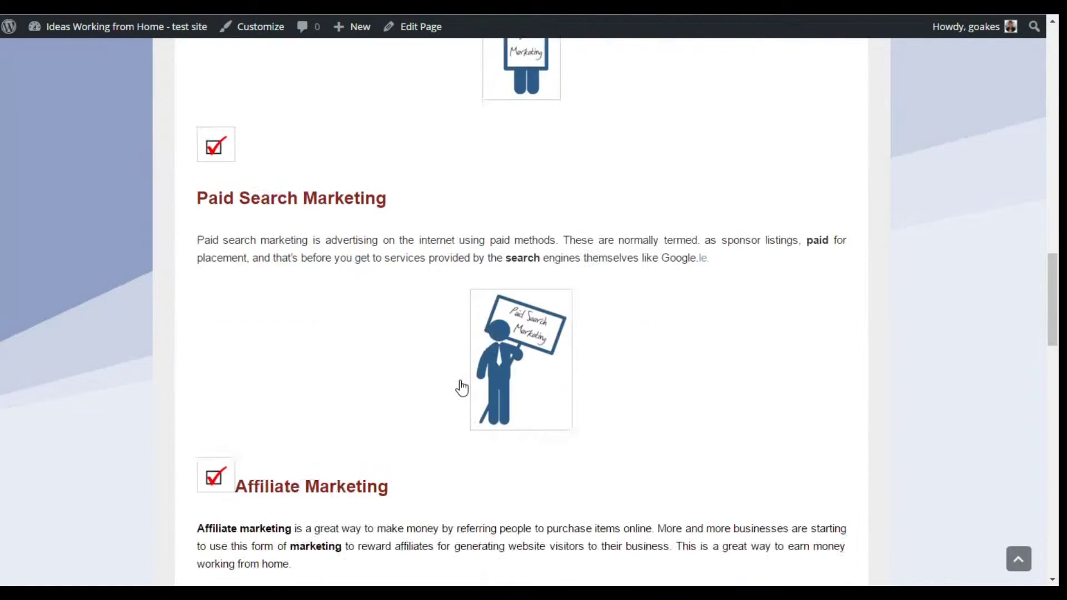
pyautogui.scroll(-11, 462, 386)
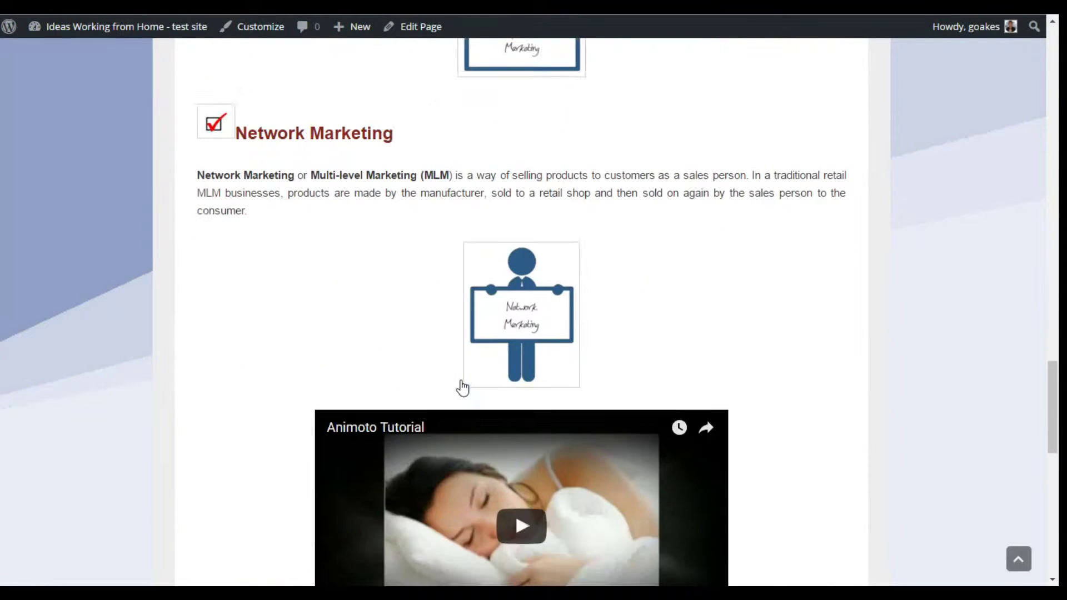
pyautogui.scroll(-1, 463, 387)
pyautogui.click(535, 372)
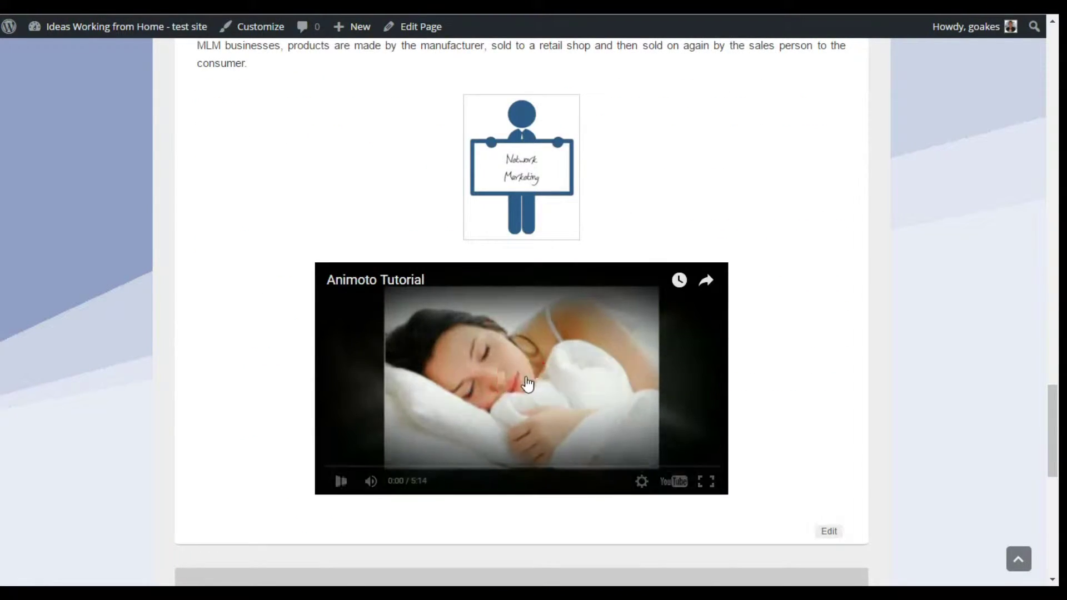
pyautogui.scroll(1, 508, 383)
pyautogui.scroll(-2, 507, 384)
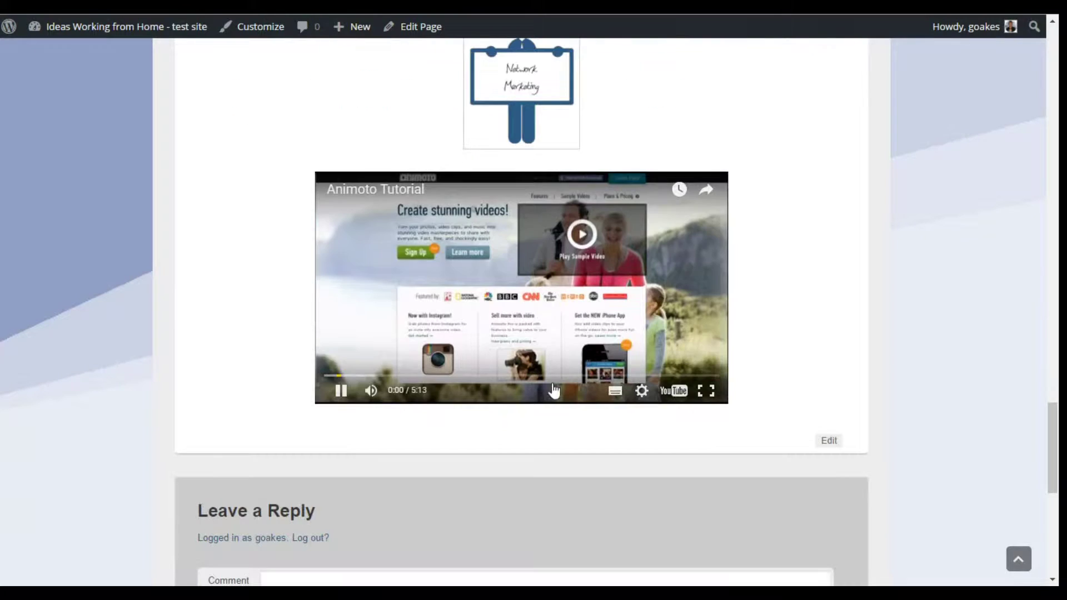
pyautogui.click(350, 391)
# Step: Scroll to the footer with the Marketing Tips, Recent Posts and Search widgets
pyautogui.scroll(-1, 231, 384)
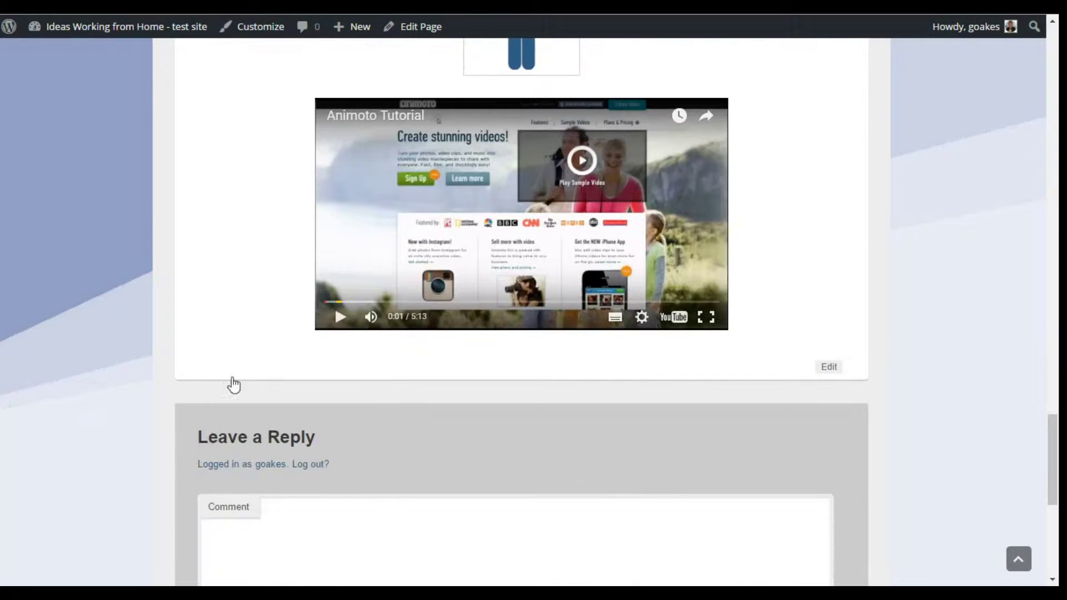
pyautogui.scroll(-2, 349, 407)
pyautogui.scroll(-4, 350, 406)
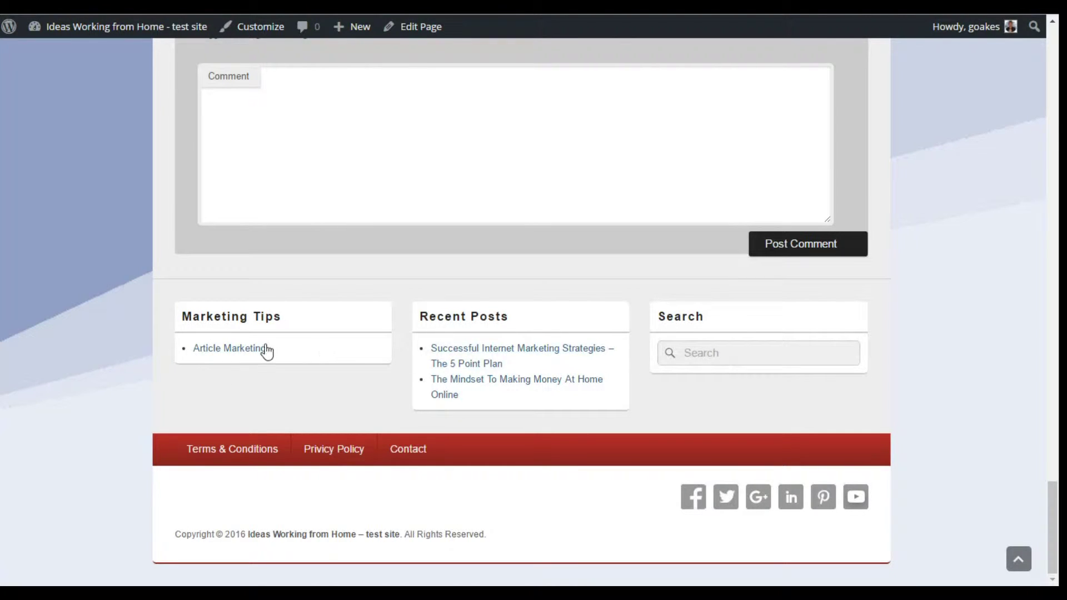
pyautogui.scroll(1, 255, 351)
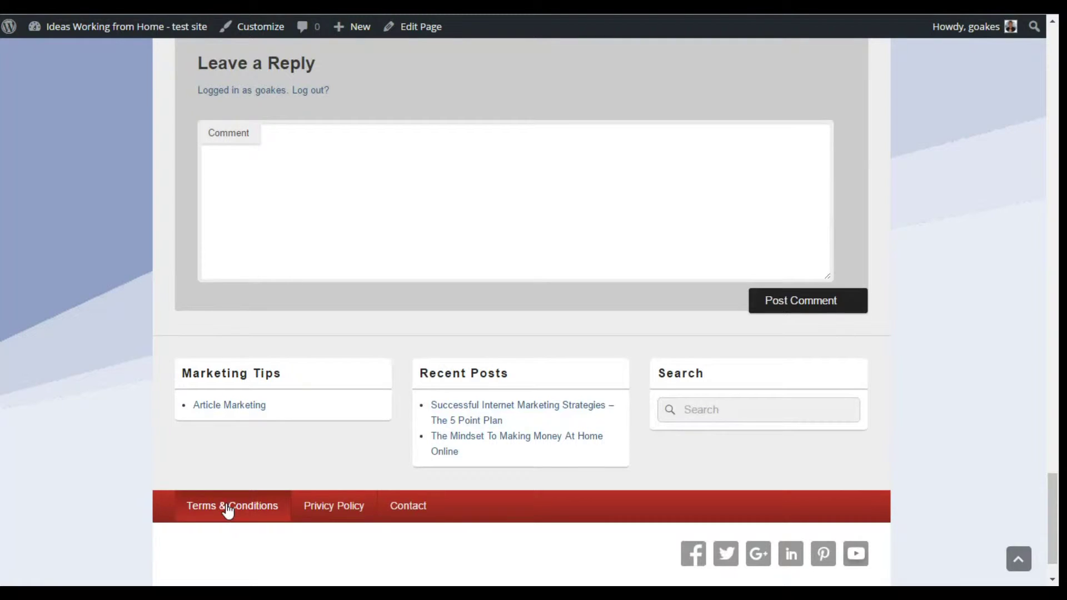
pyautogui.scroll(-1, 431, 510)
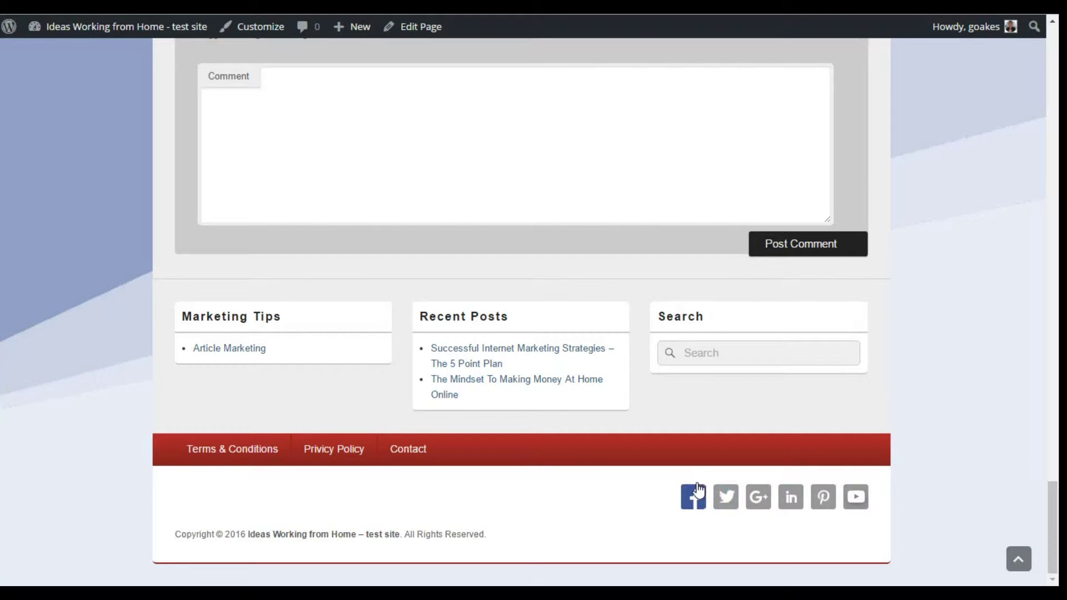
pyautogui.scroll(1, 400, 553)
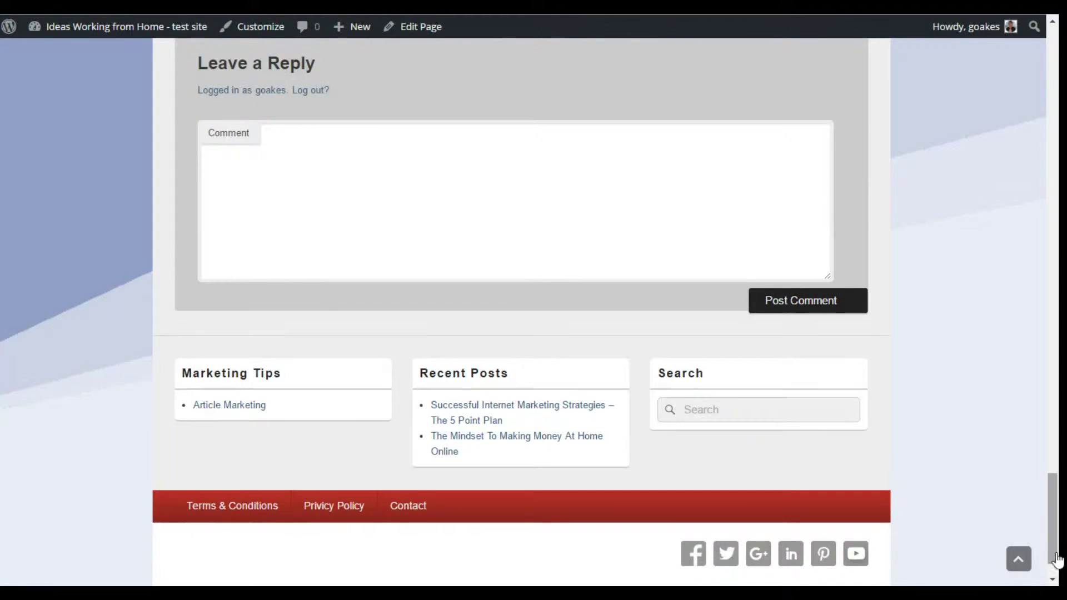
# Step: Jump back to the top and open the site's Resources page
pyautogui.click(1019, 559)
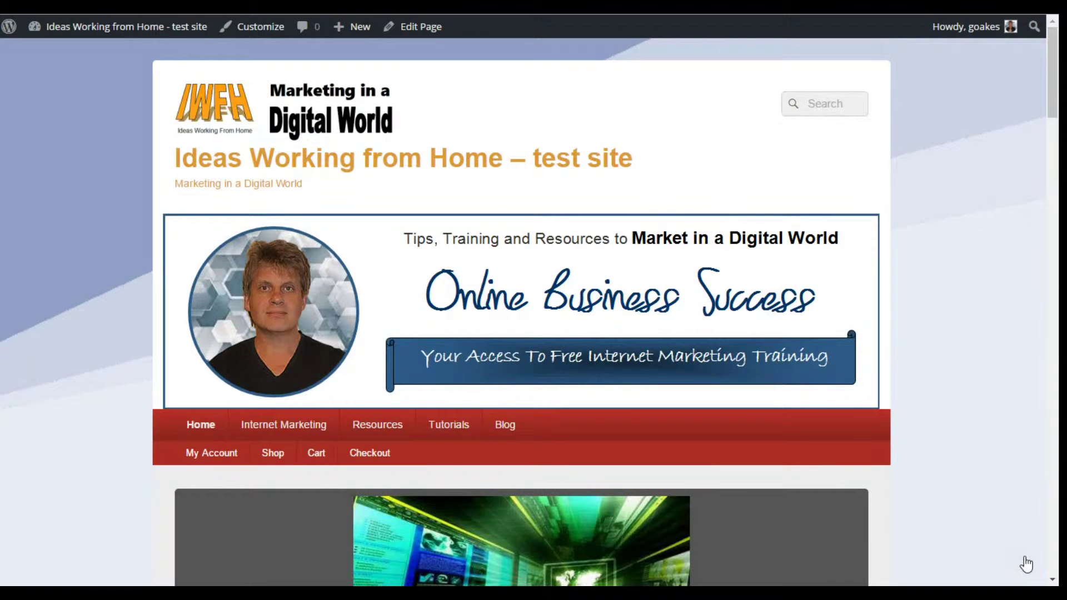
pyautogui.click(381, 426)
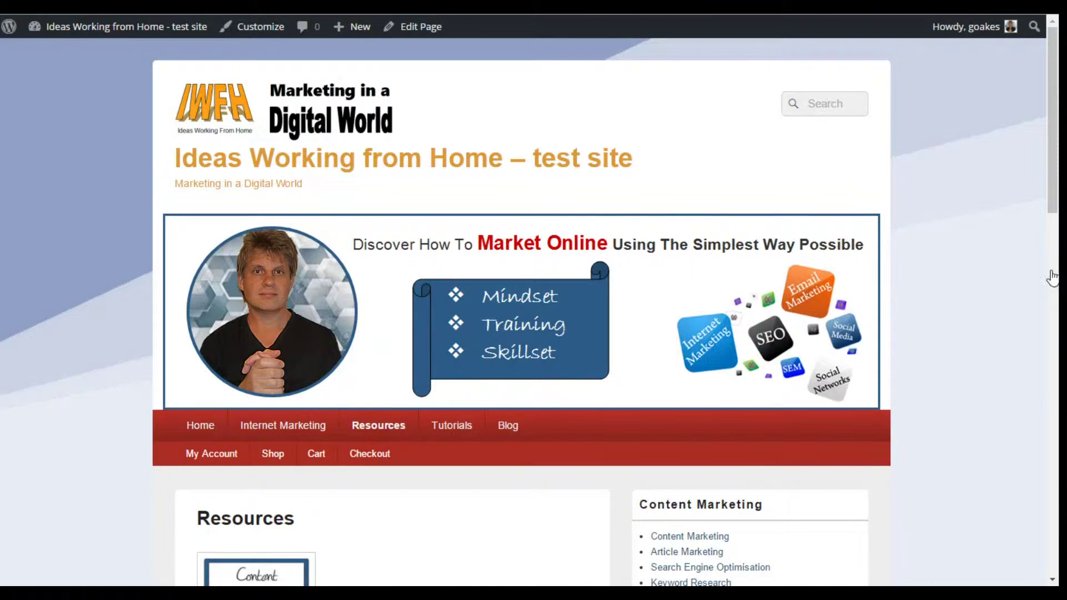
pyautogui.moveTo(1053, 138); pyautogui.dragTo(1053, 150)
pyautogui.scroll(-2, 805, 399)
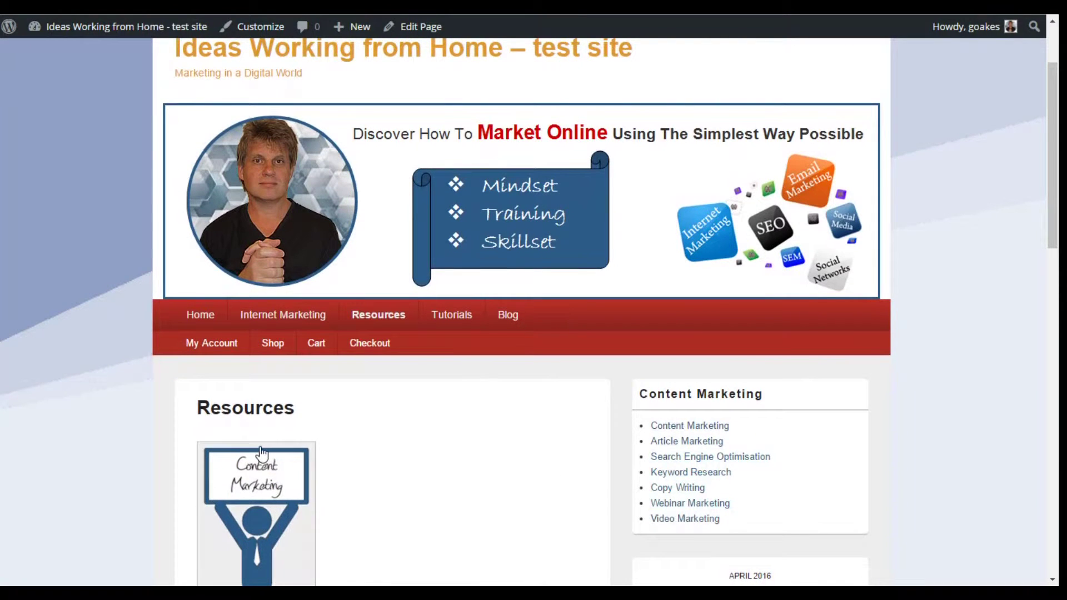
# Step: Scroll through Resources, then open the Blog page with the 5 Point Plan post
pyautogui.moveTo(1058, 218); pyautogui.dragTo(1059, 454)
pyautogui.click(1024, 562)
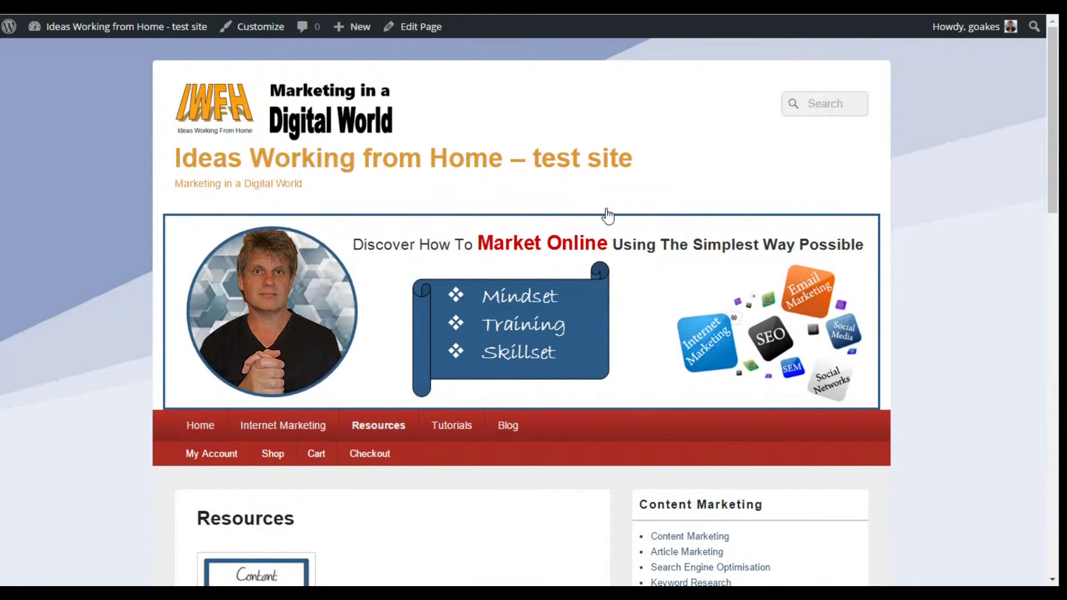
pyautogui.click(514, 426)
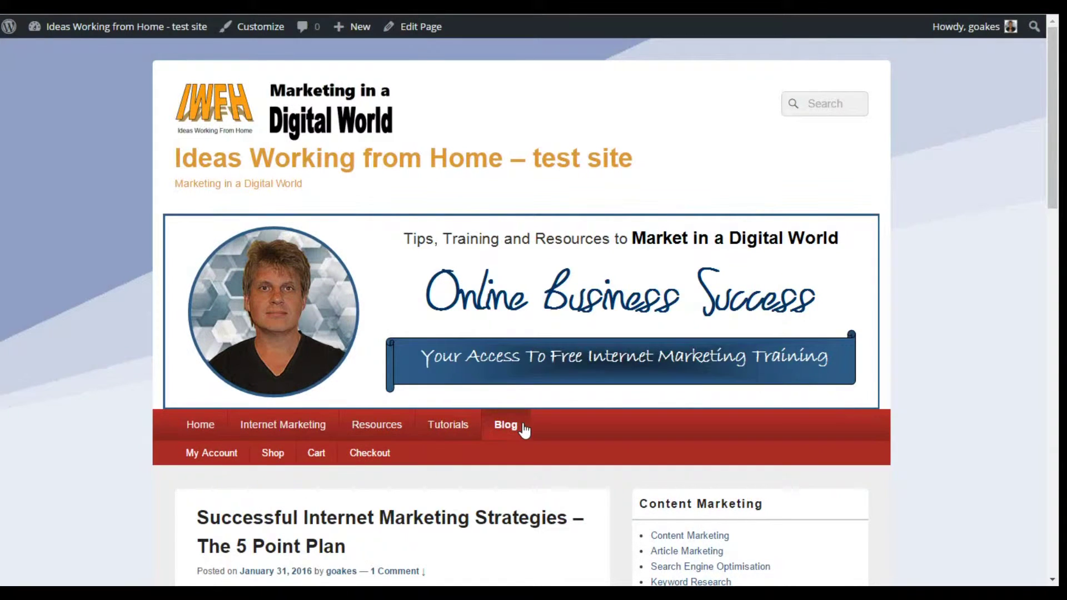
pyautogui.moveTo(1051, 104); pyautogui.dragTo(1055, 179)
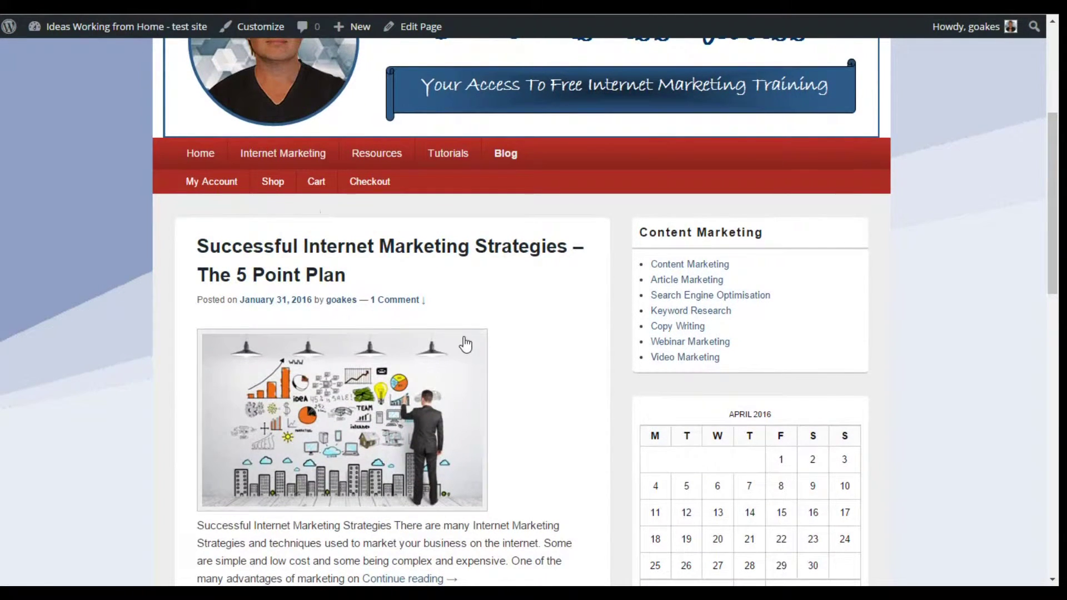
pyautogui.scroll(-4, 469, 342)
pyautogui.scroll(-4, 508, 345)
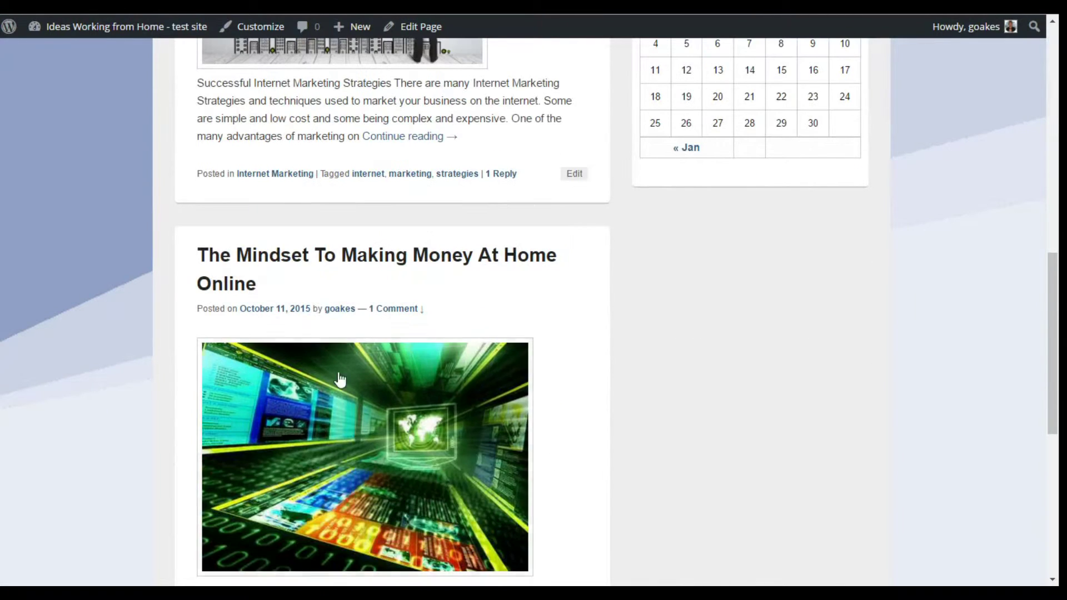
pyautogui.scroll(-1, 330, 255)
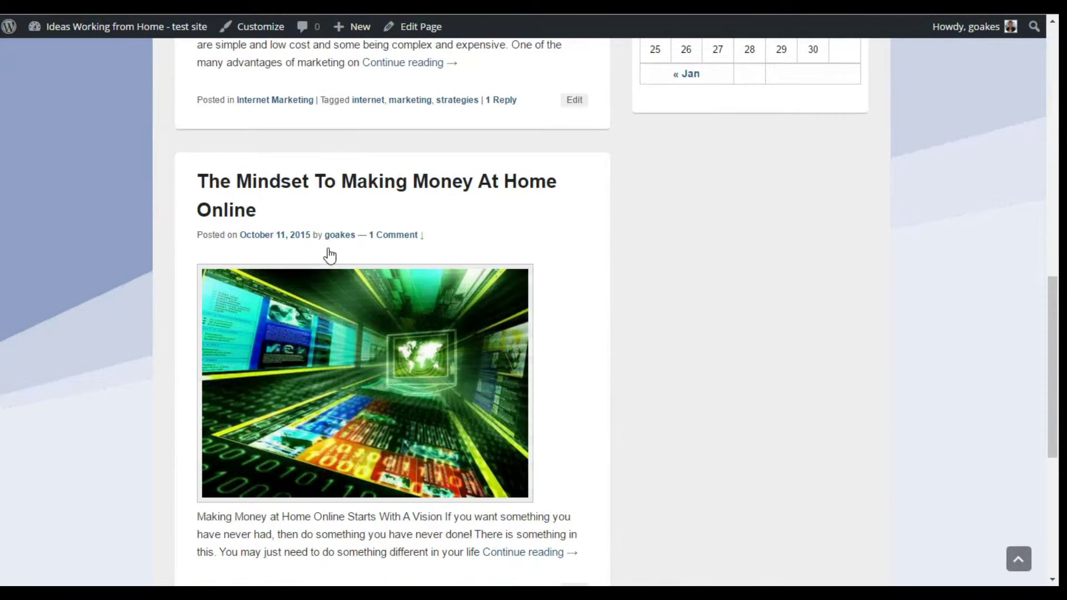
pyautogui.click(365, 350)
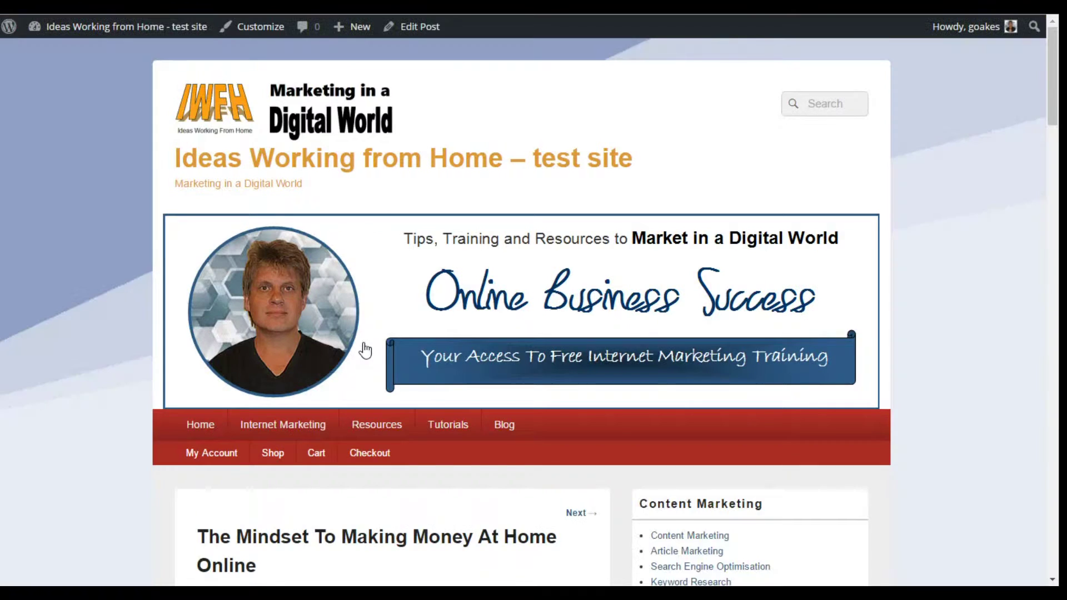
pyautogui.scroll(-4, 374, 350)
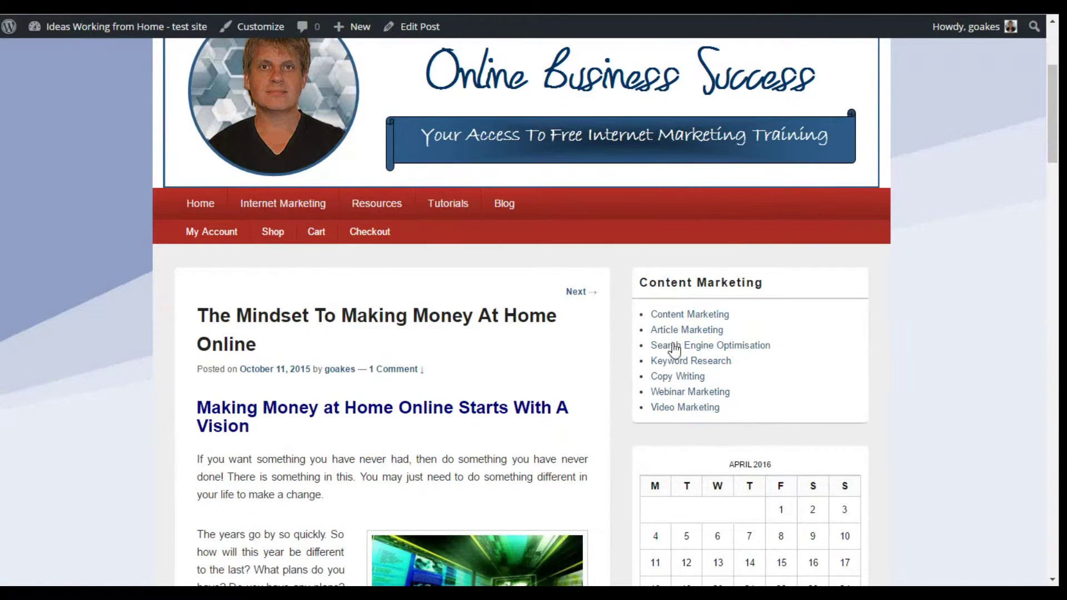
pyautogui.scroll(-3, 577, 338)
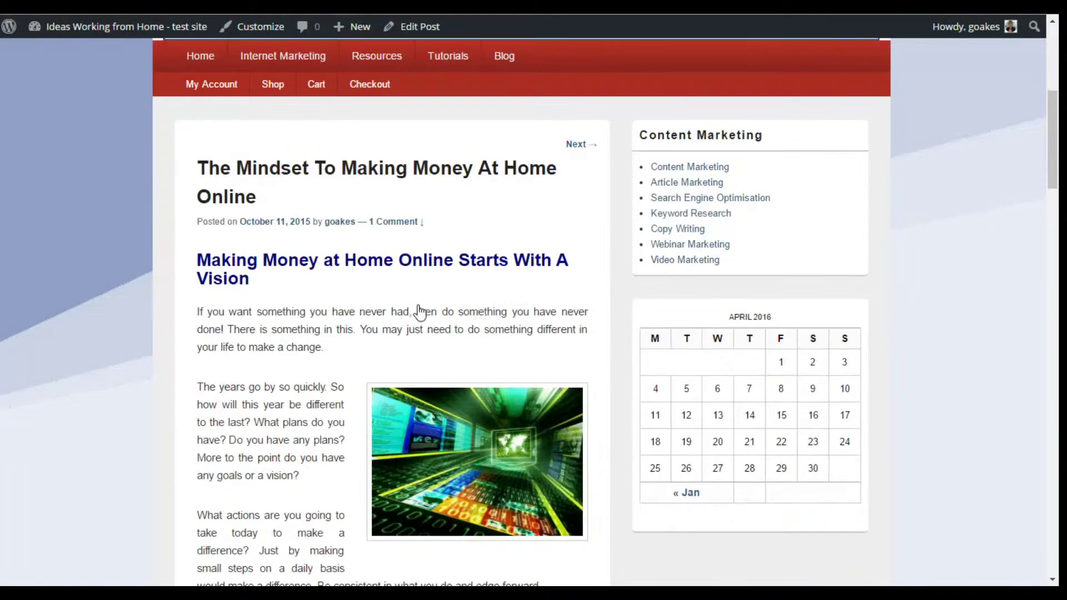
pyautogui.scroll(-13, 481, 317)
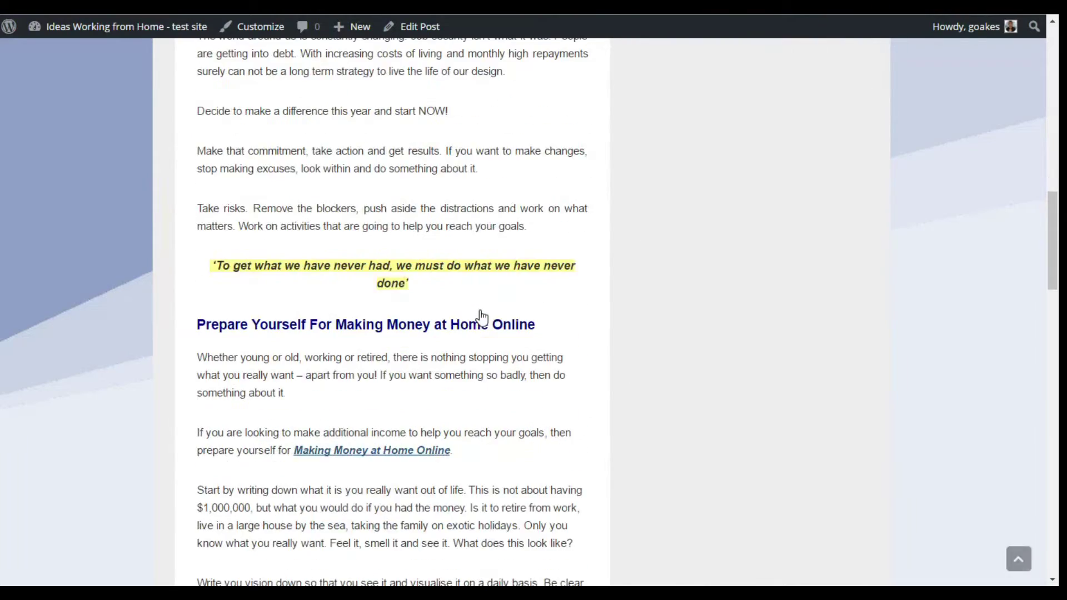
pyautogui.scroll(-13, 481, 317)
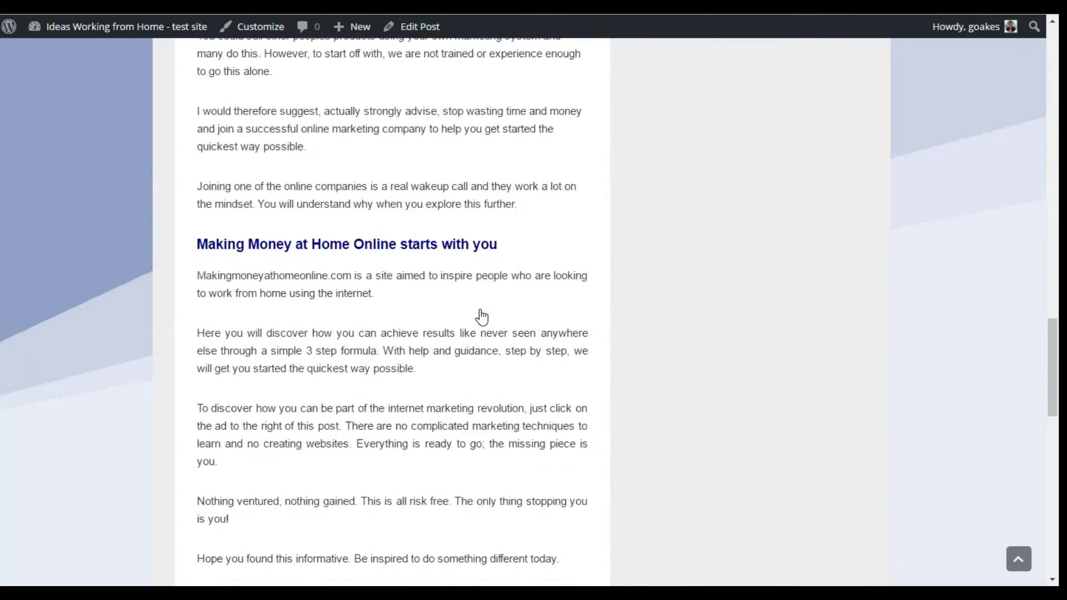
pyautogui.scroll(-4, 482, 316)
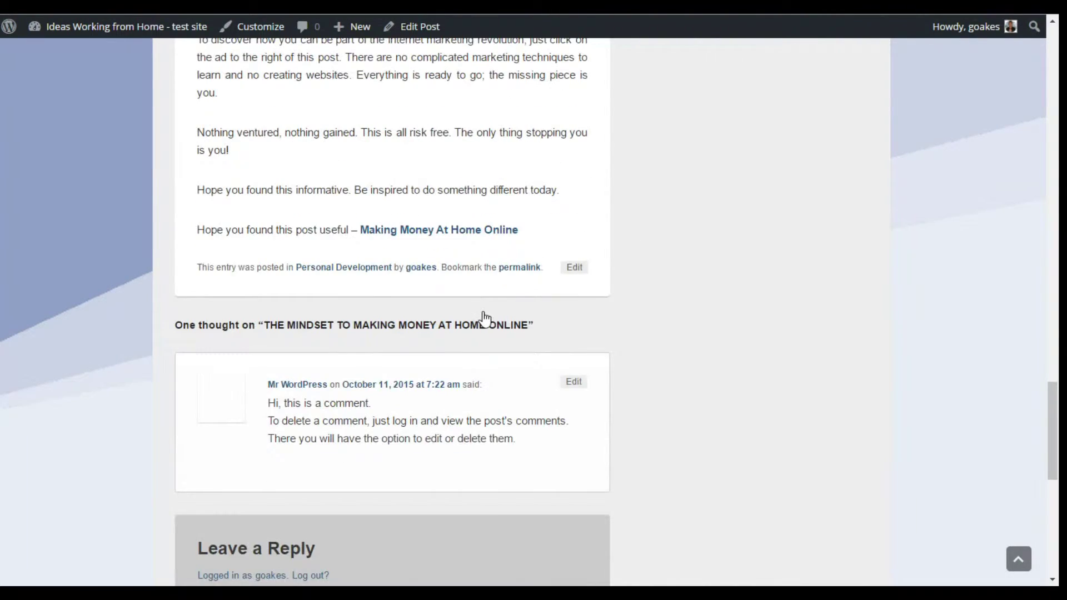
pyautogui.scroll(-1, 478, 333)
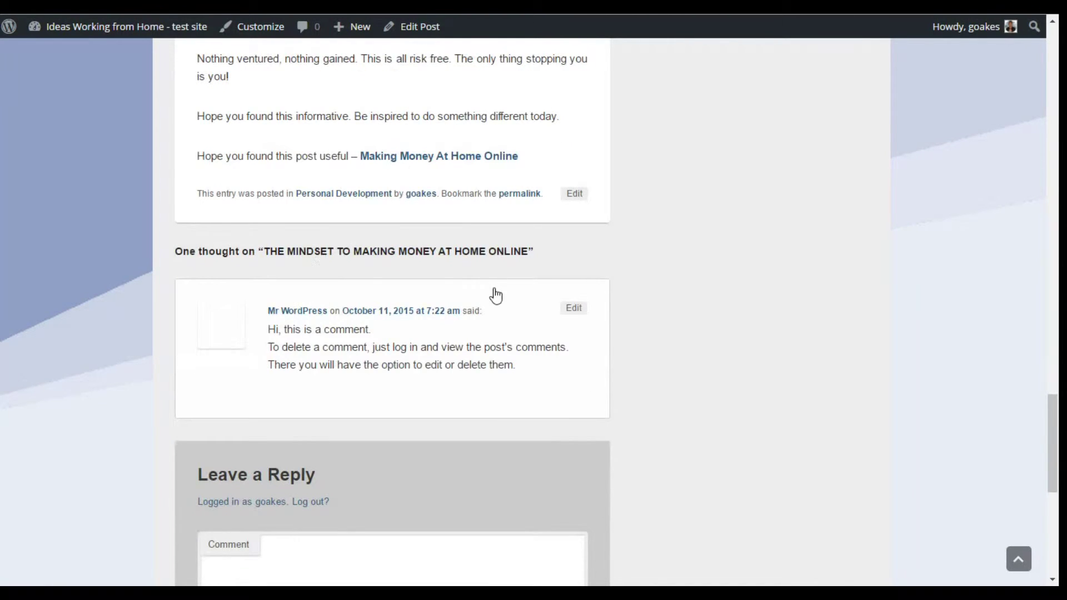
pyautogui.scroll(-5, 493, 305)
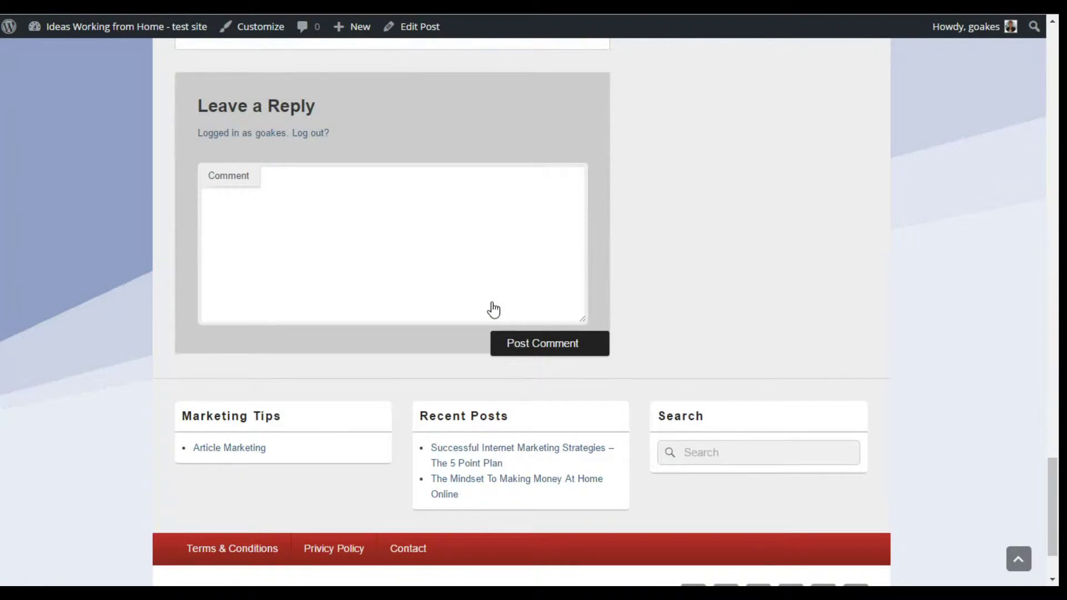
pyautogui.scroll(-1, 493, 310)
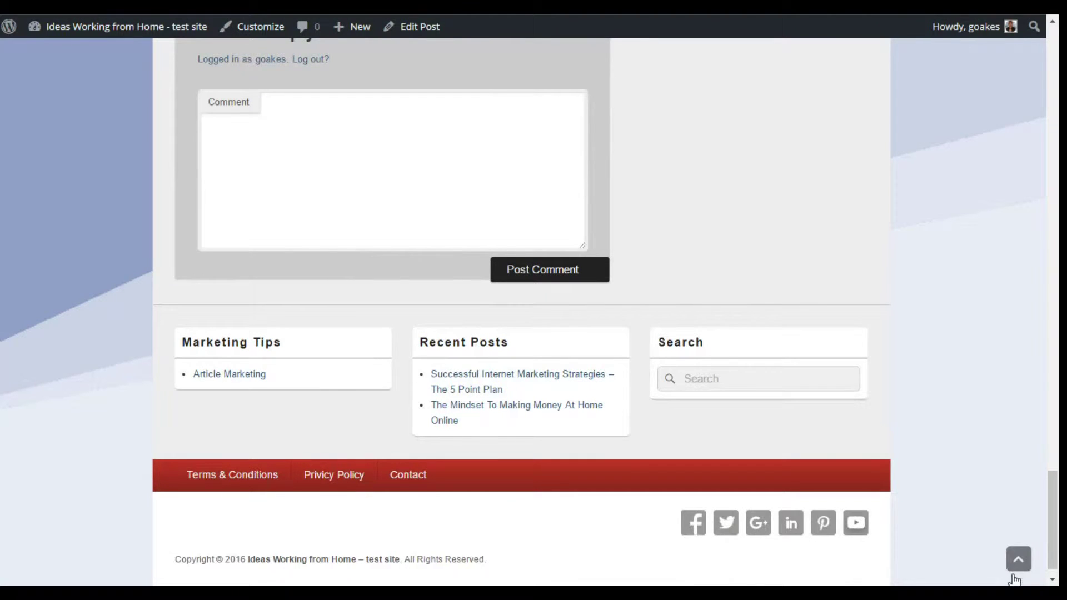
pyautogui.click(1019, 559)
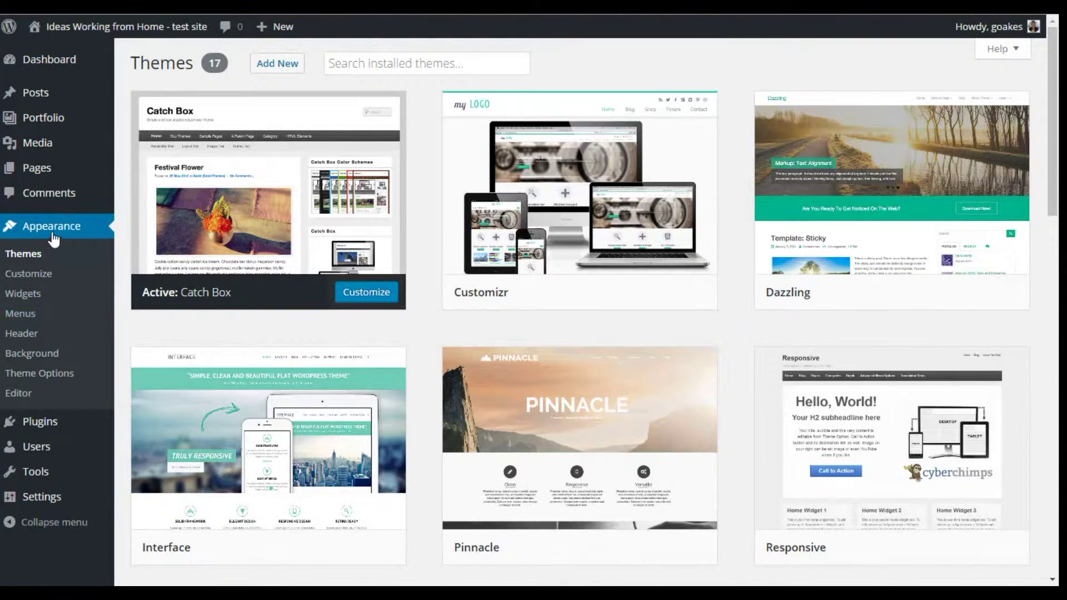
# Step: Launch Customize on the active Catch Box theme from Appearance > Themes
pyautogui.click(34, 274)
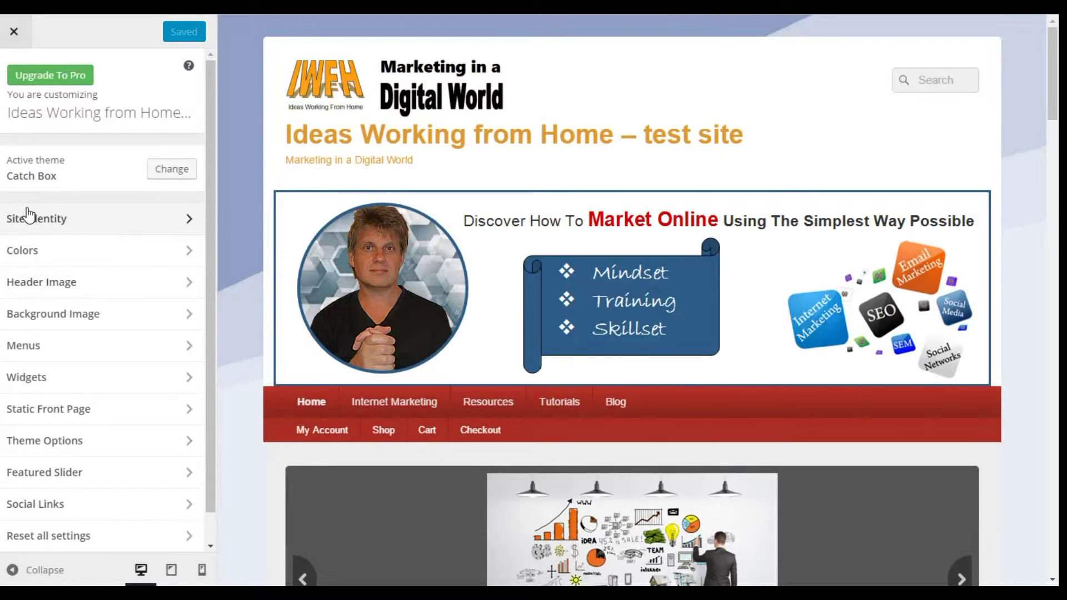
# Step: Look through Site Identity and the Colors section's Basic Colors and Custom Color Options
pyautogui.click(29, 214)
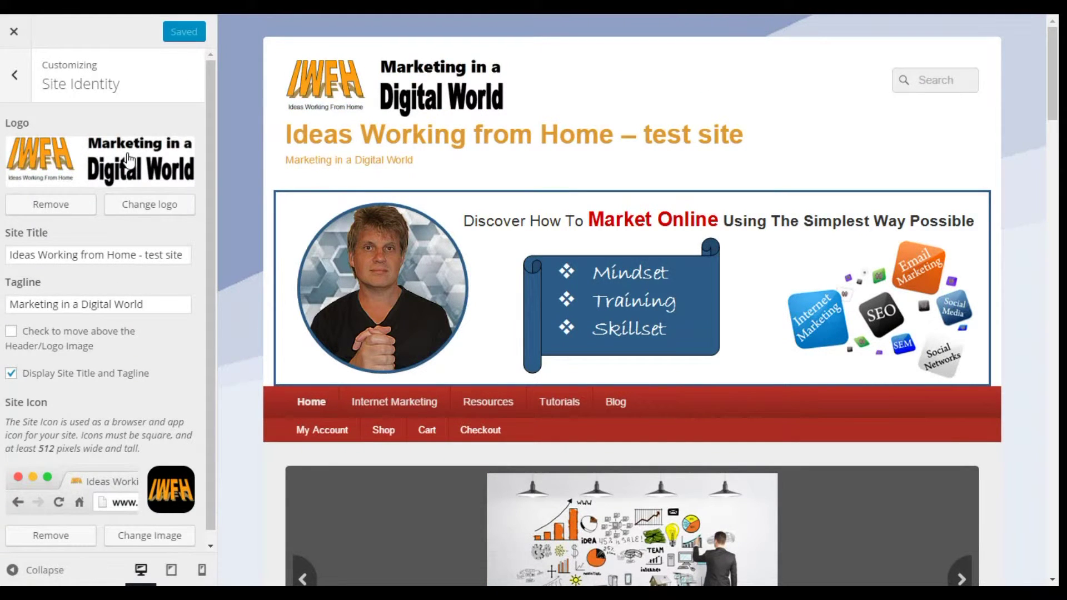
pyautogui.click(15, 76)
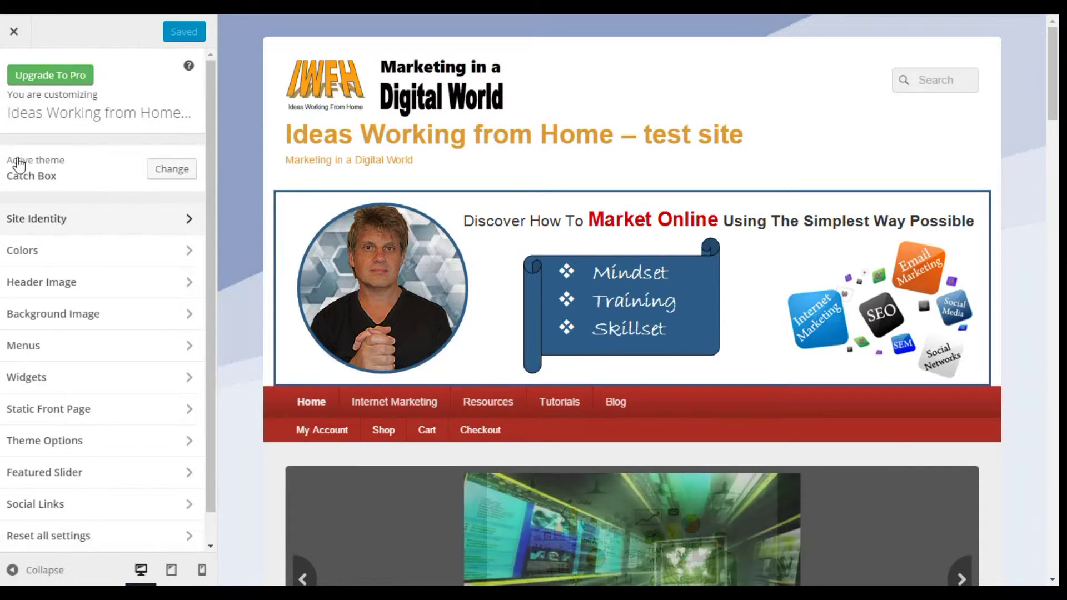
pyautogui.click(26, 251)
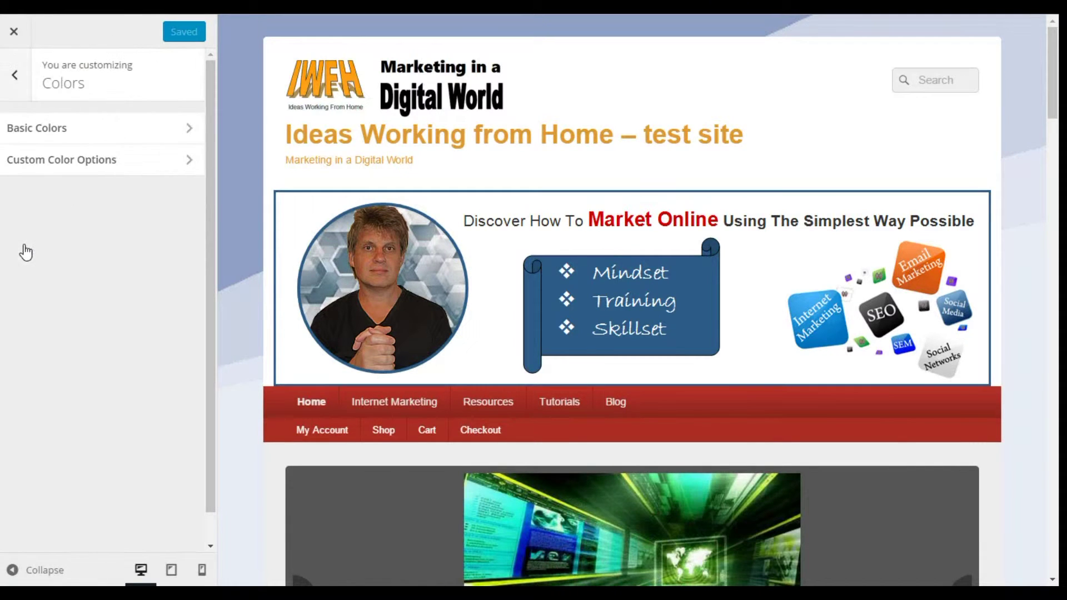
pyautogui.click(42, 129)
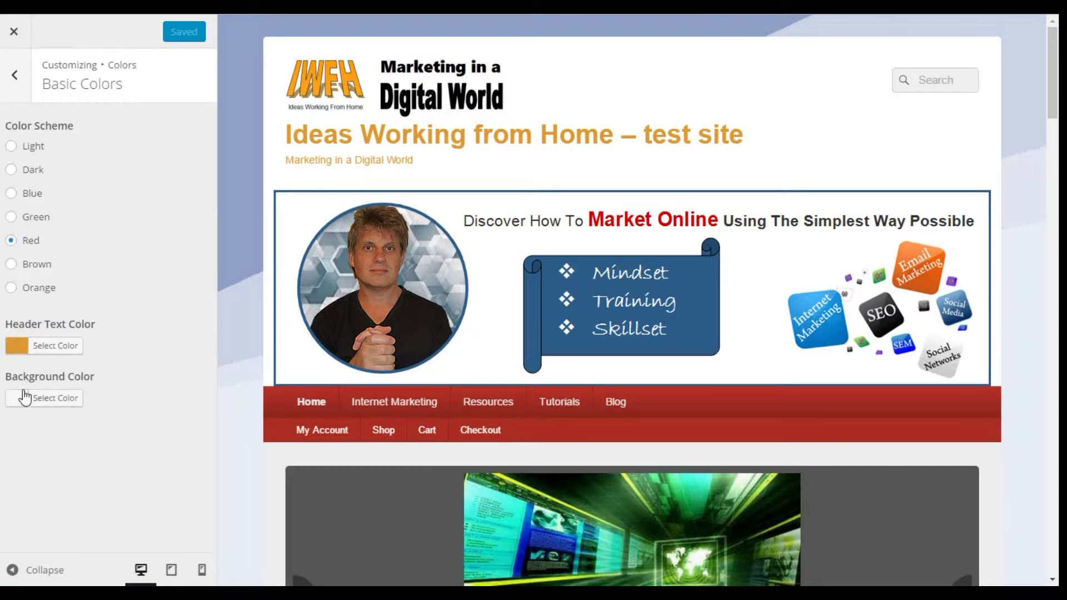
pyautogui.click(17, 74)
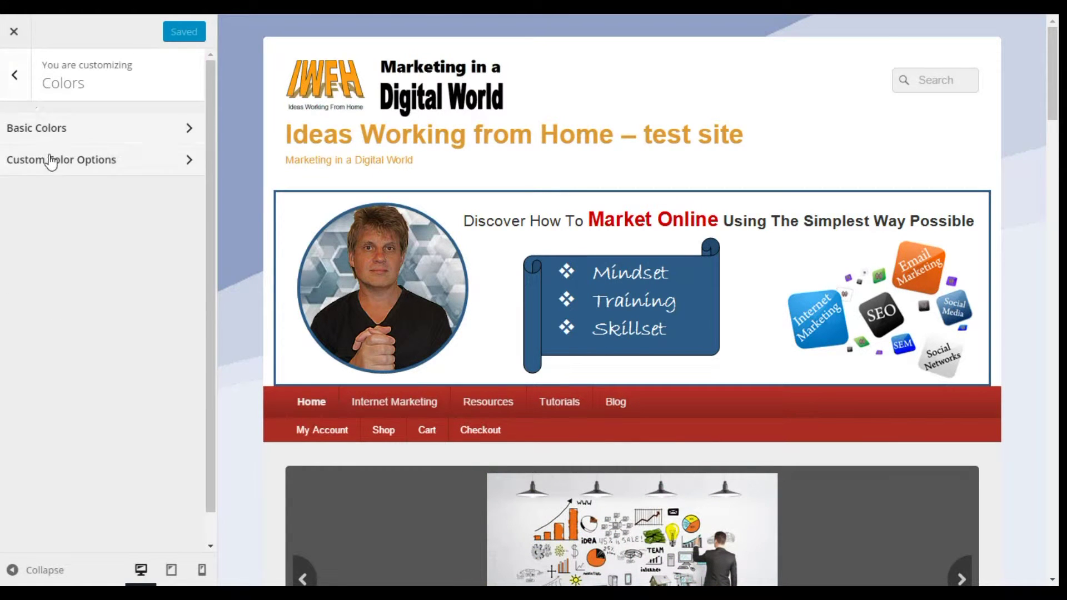
pyautogui.click(51, 161)
pyautogui.click(16, 76)
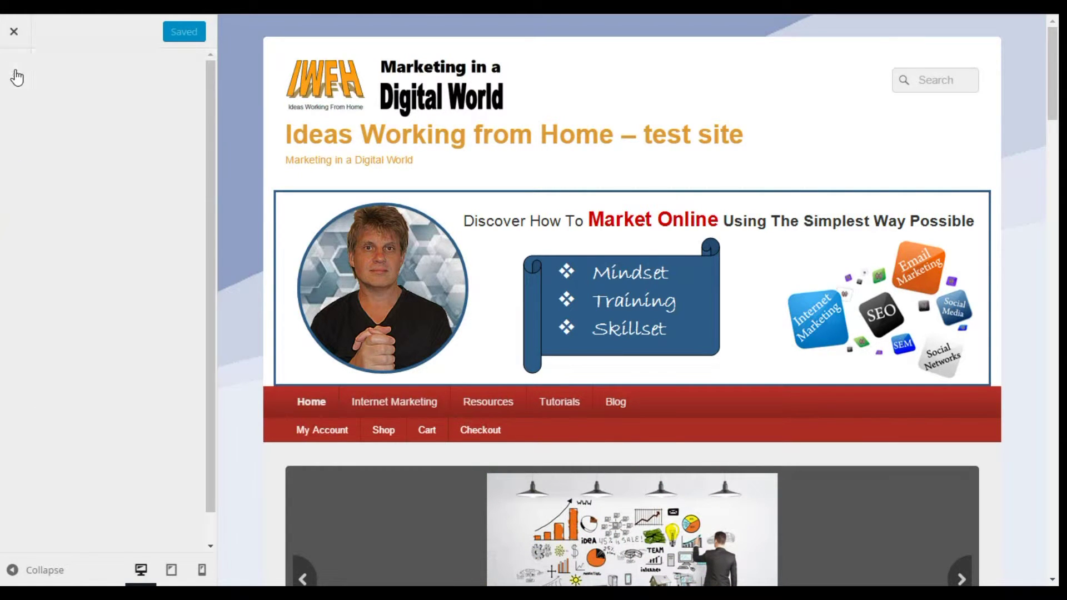
pyautogui.click(16, 77)
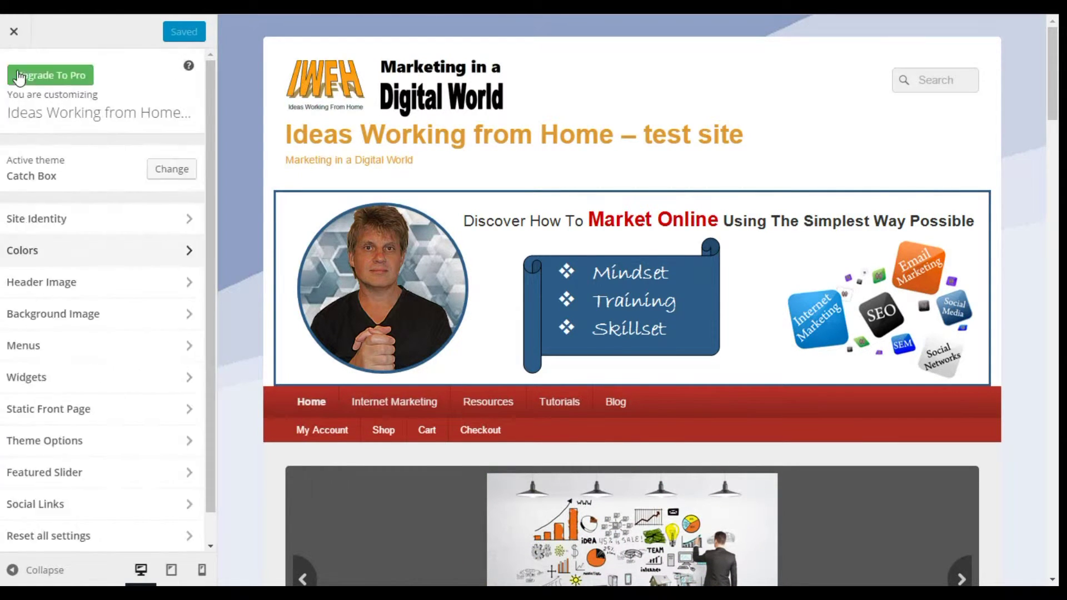
# Step: Inspect the Header Image and Background Image settings
pyautogui.click(53, 281)
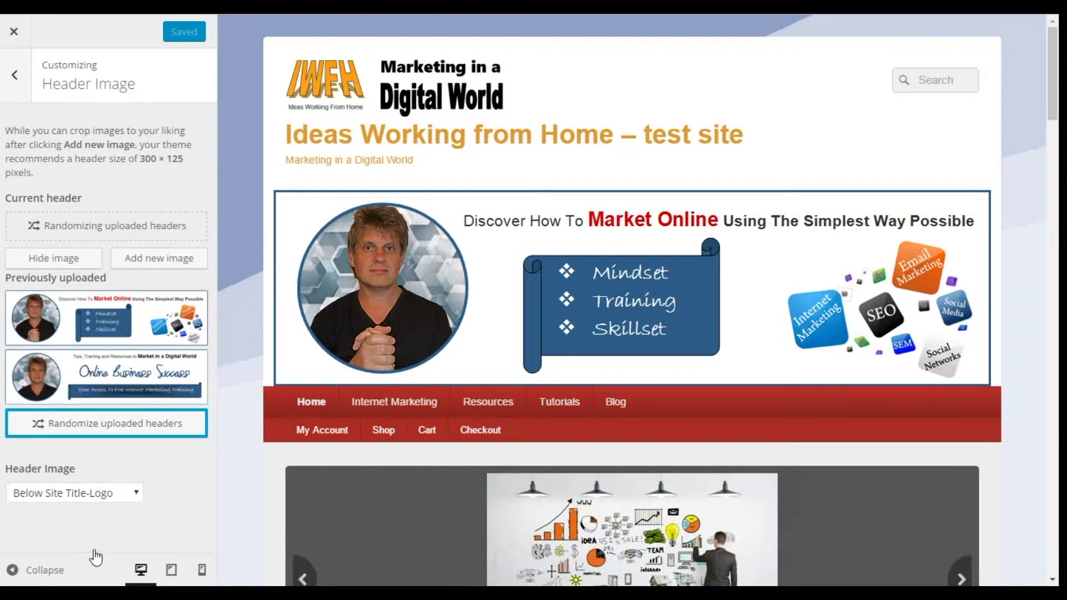
pyautogui.click(17, 76)
pyautogui.click(52, 308)
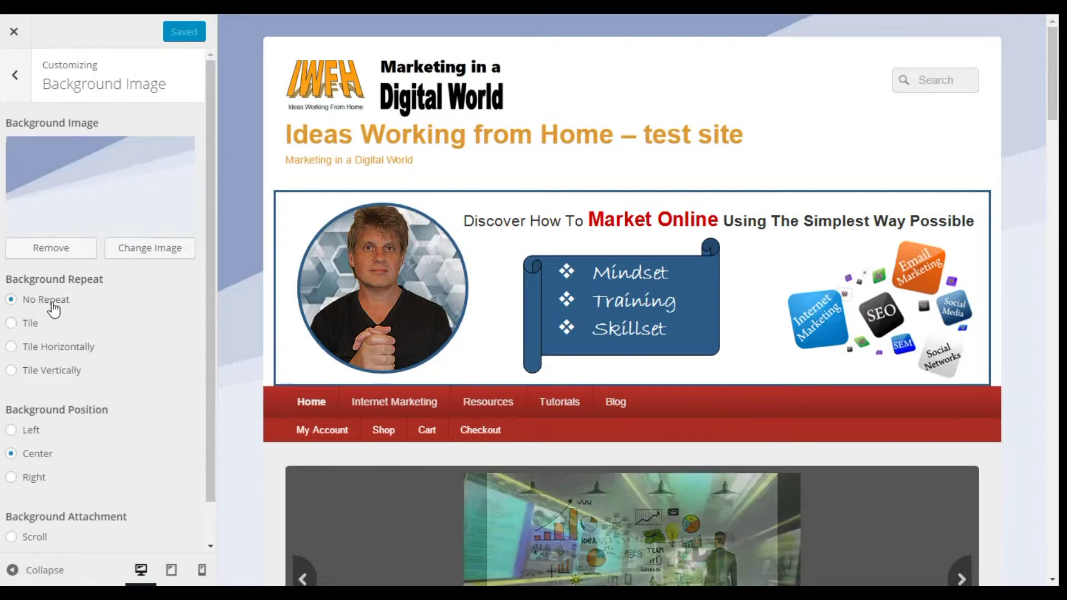
pyautogui.scroll(-1, 155, 311)
pyautogui.scroll(1, 152, 316)
pyautogui.click(17, 75)
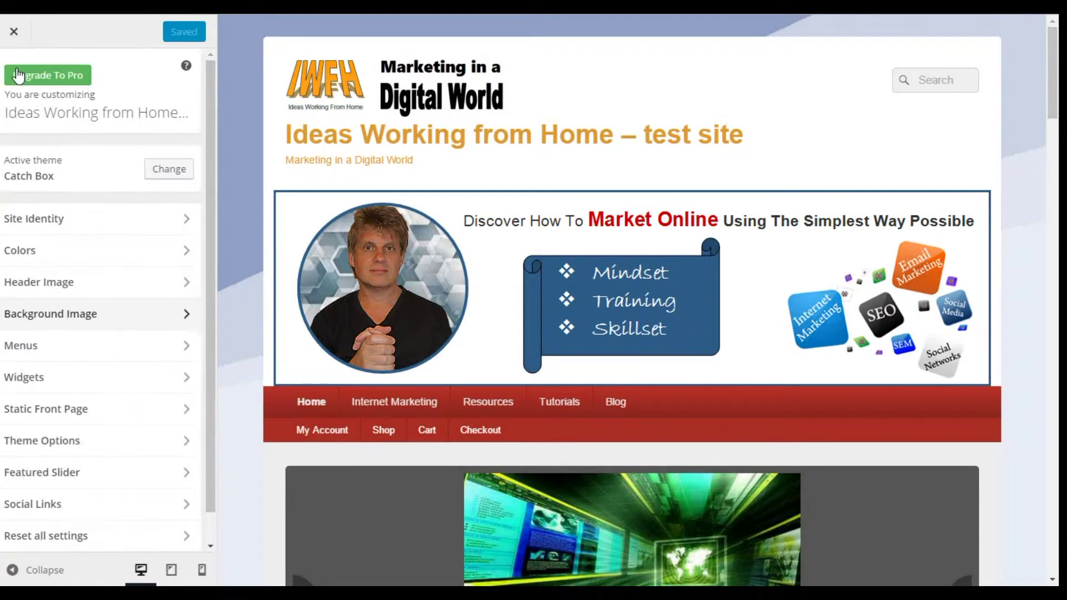
# Step: Check the Menu Locations under the Menus section
pyautogui.click(32, 343)
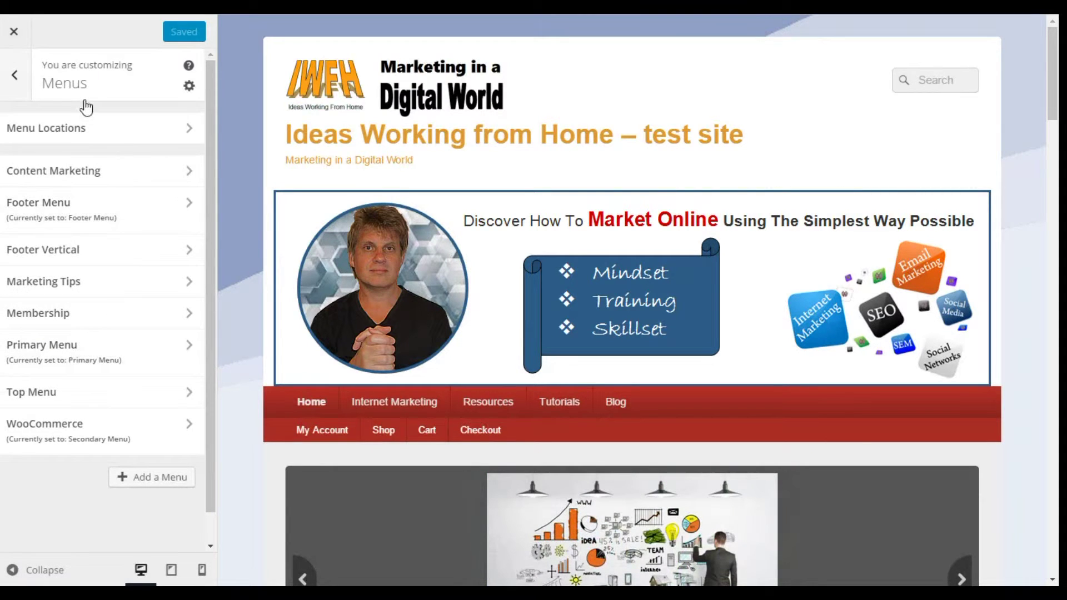
pyautogui.click(62, 130)
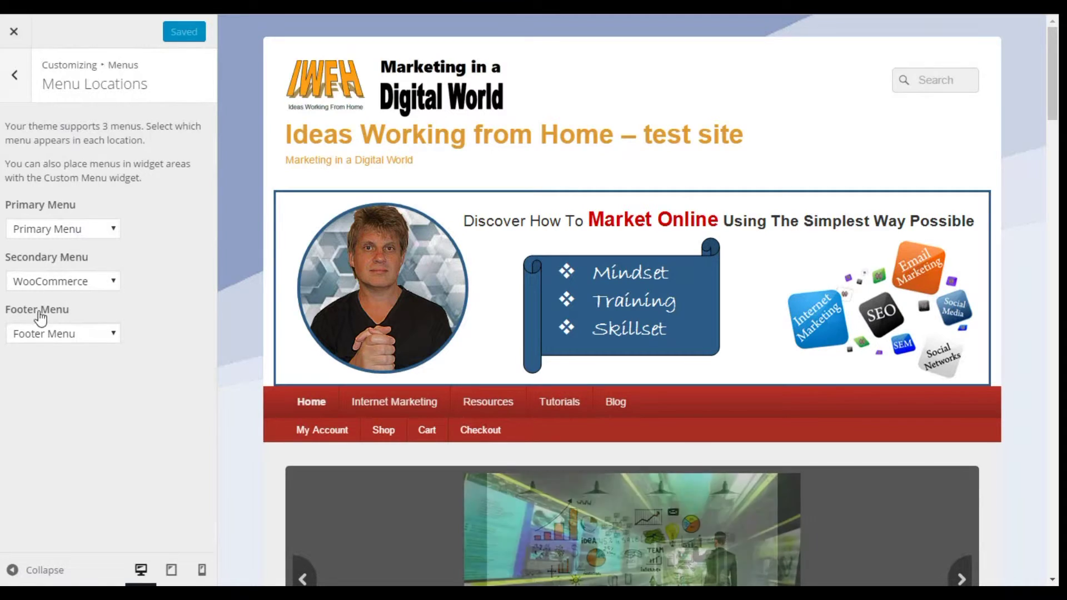
pyautogui.click(18, 76)
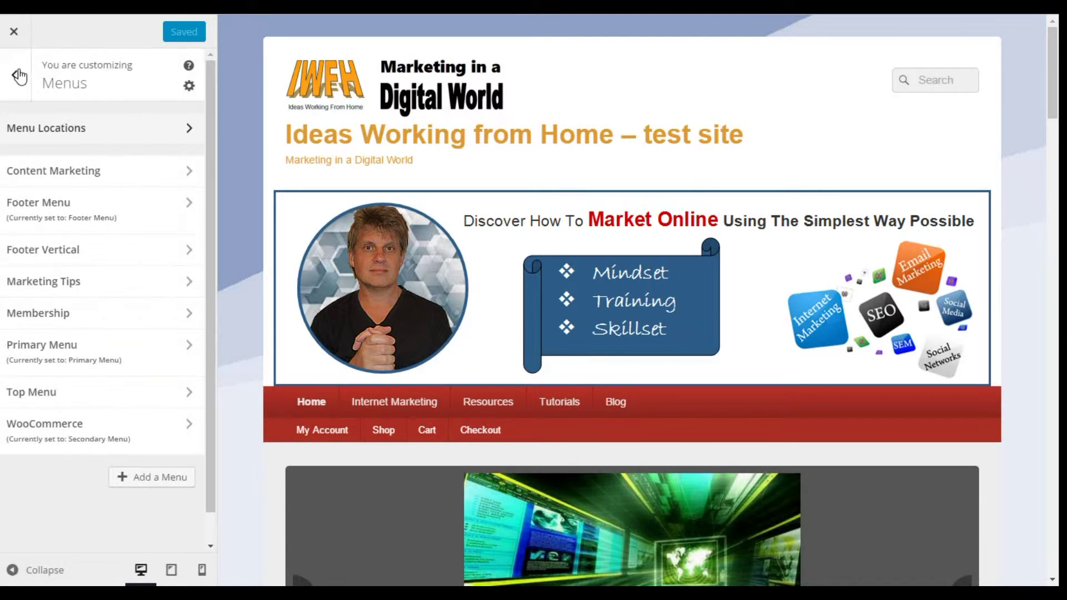
pyautogui.click(19, 75)
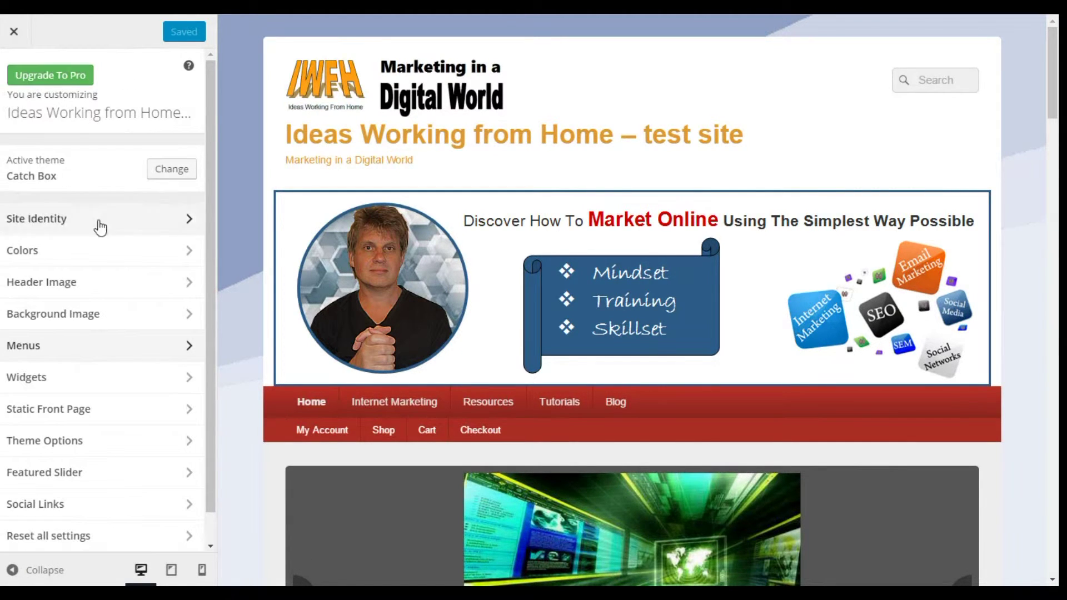
# Step: Browse the Footer Area Three widget area and the Static Front Page settings
pyautogui.click(37, 380)
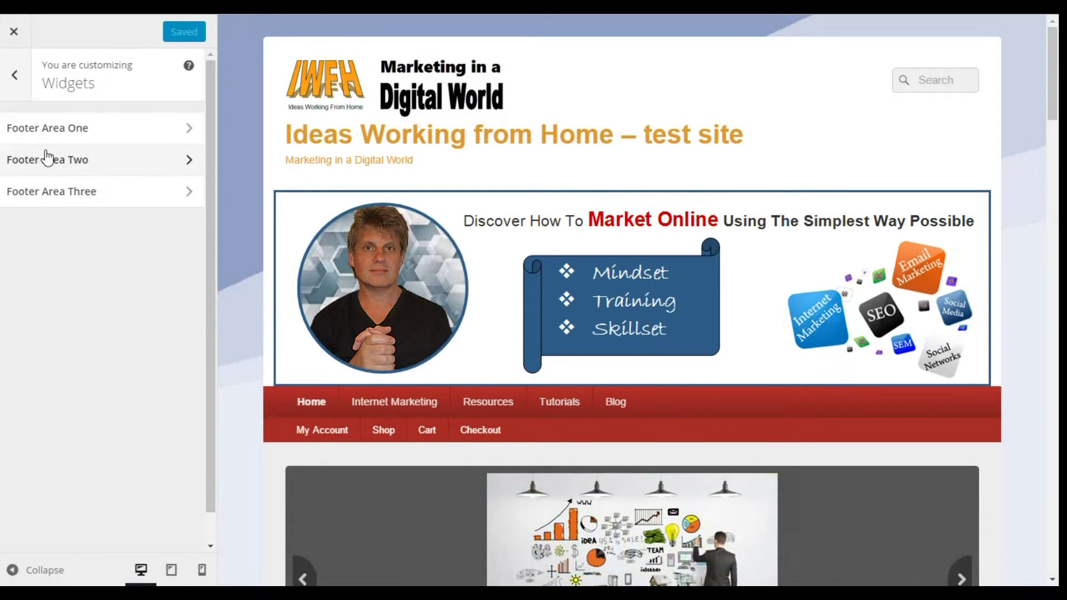
pyautogui.click(49, 191)
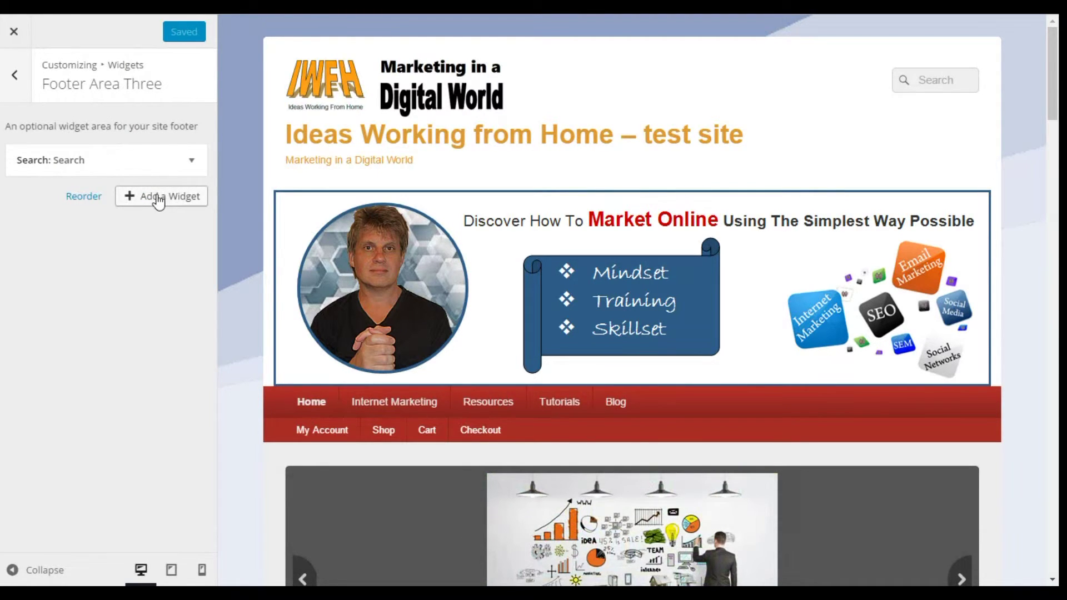
pyautogui.click(19, 76)
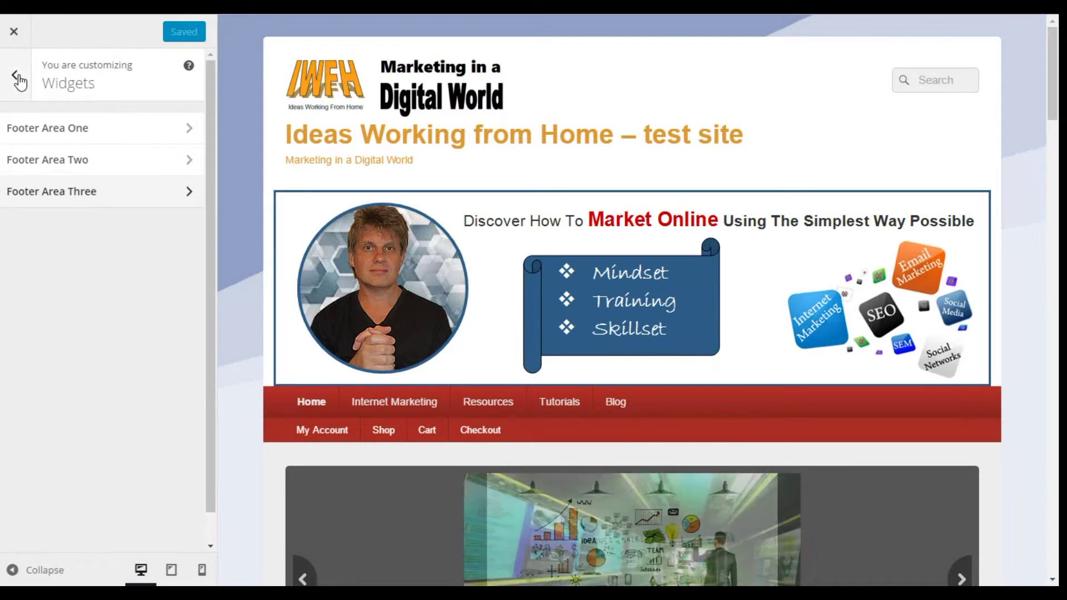
pyautogui.click(18, 76)
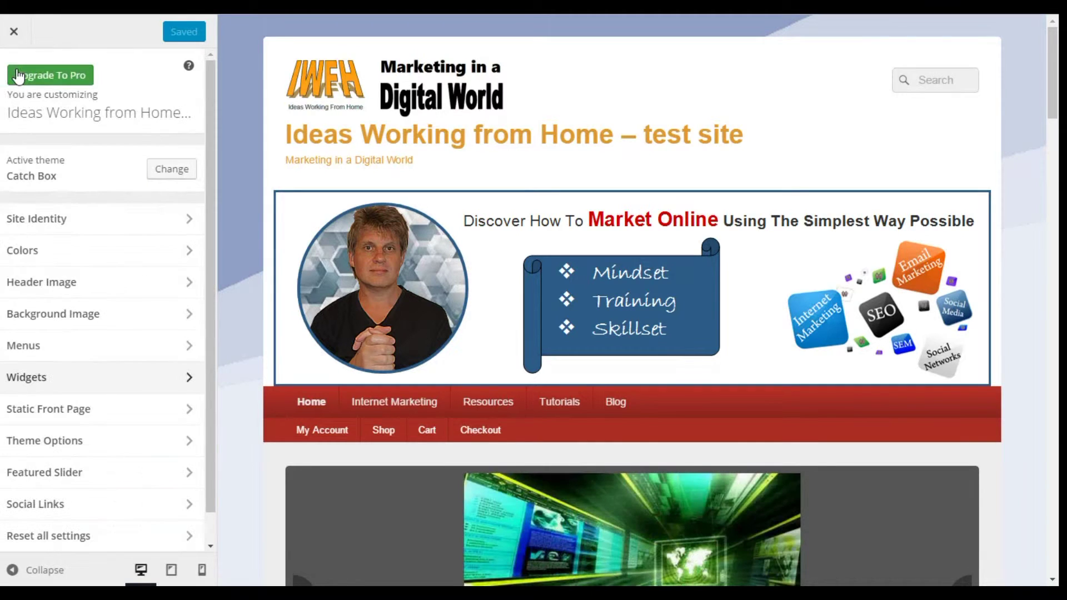
pyautogui.click(57, 410)
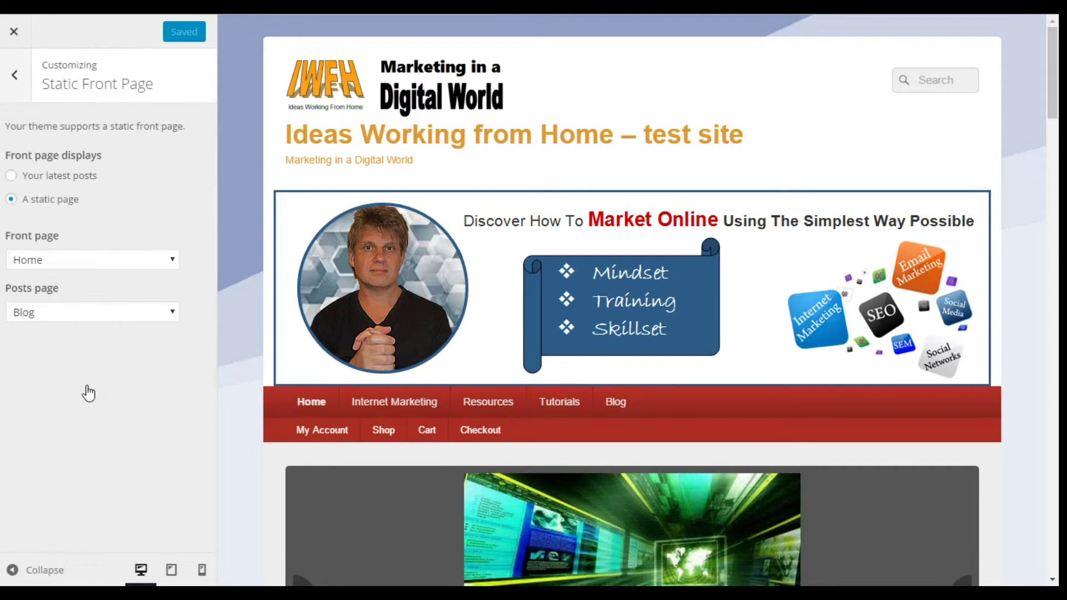
pyautogui.click(18, 78)
# Step: In Theme Options, review the Default Layout and Content Layout options
pyautogui.click(58, 438)
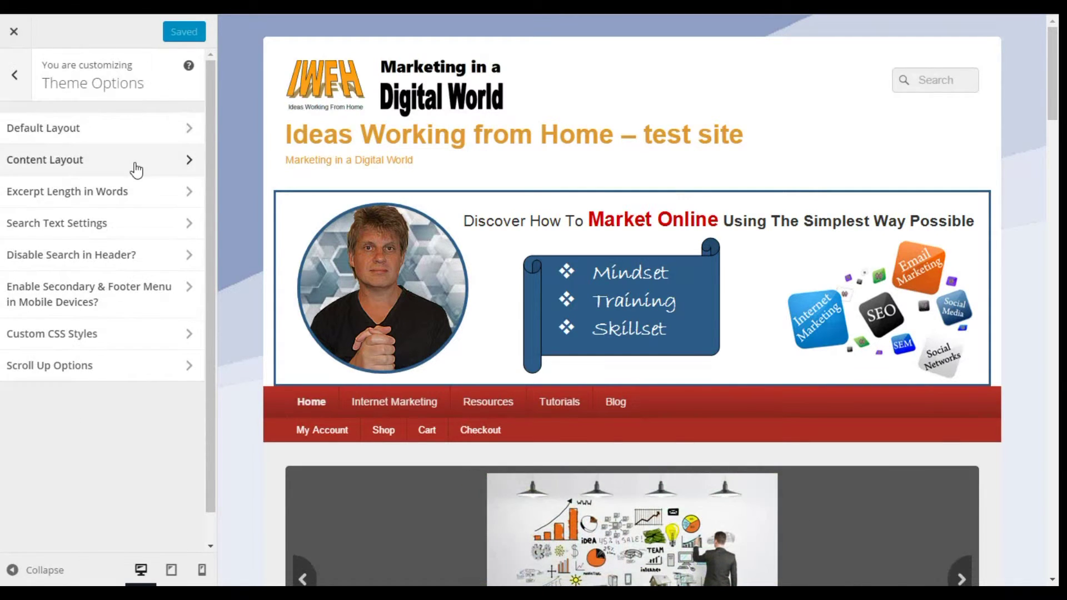
pyautogui.click(44, 127)
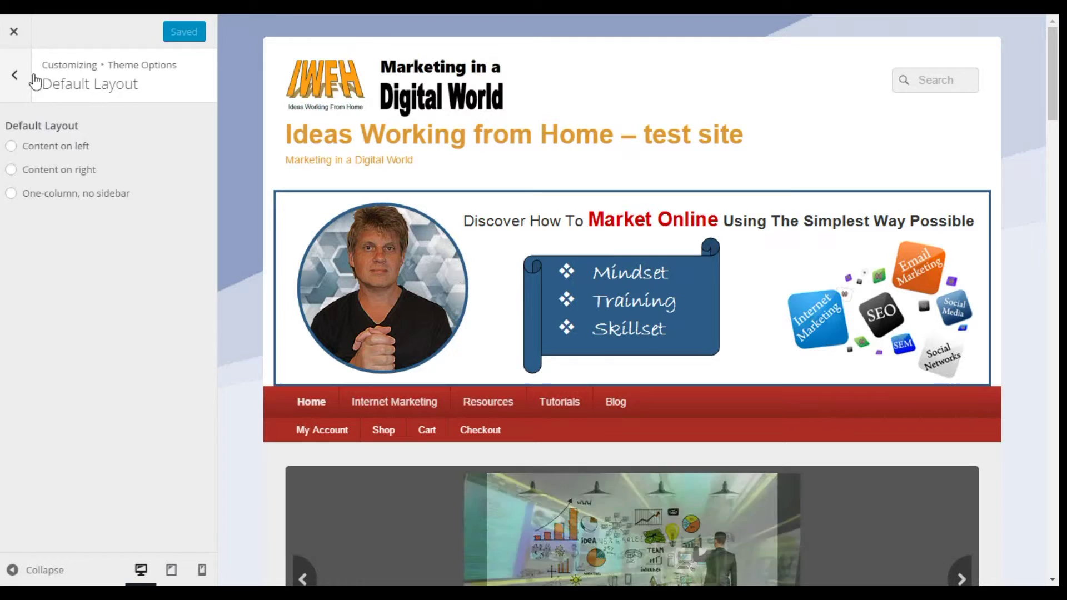
pyautogui.click(15, 75)
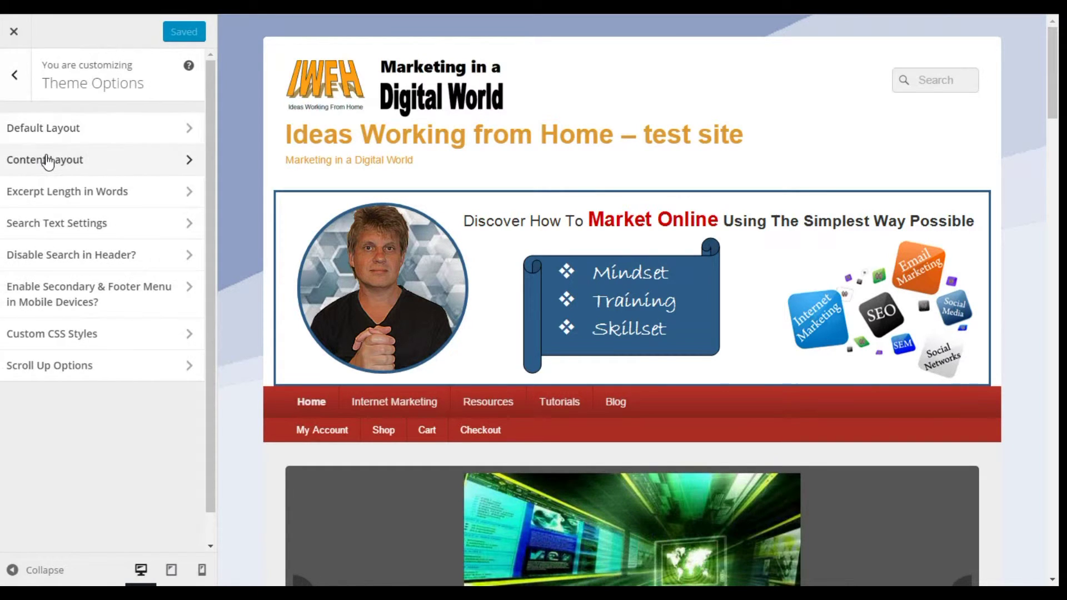
pyautogui.click(45, 160)
pyautogui.click(15, 75)
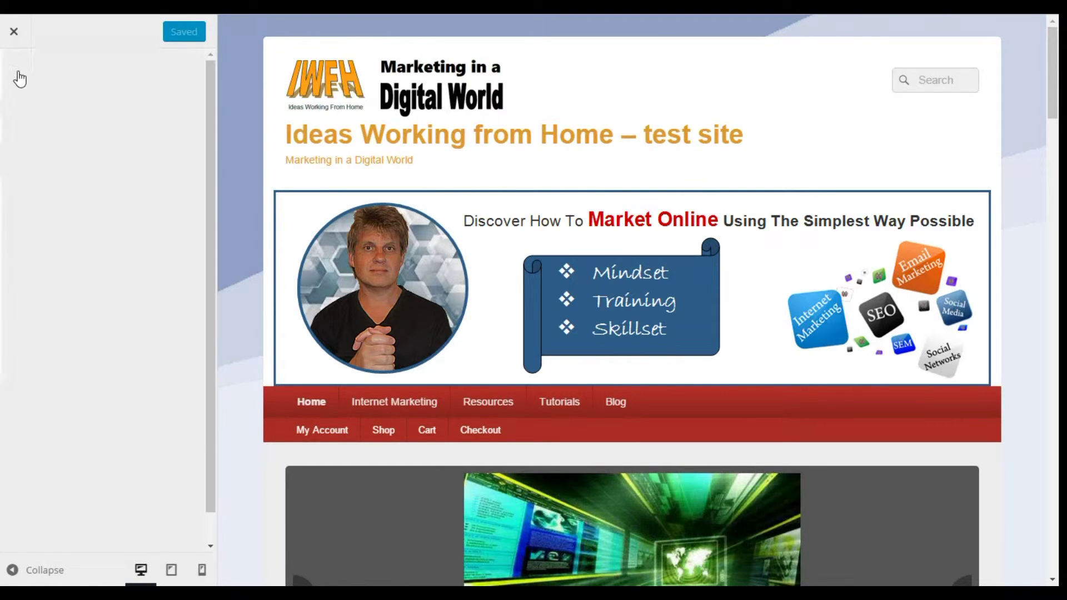
# Step: Review Excerpt Length, Disable Search in Header, and Enable Secondary & Footer Menu settings
pyautogui.click(43, 192)
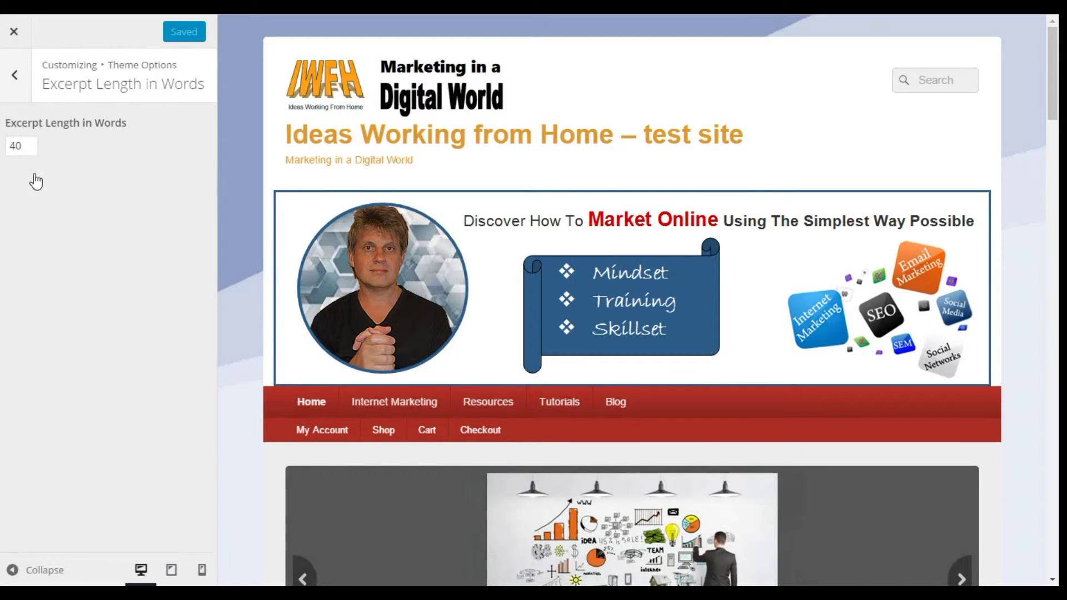
pyautogui.click(16, 75)
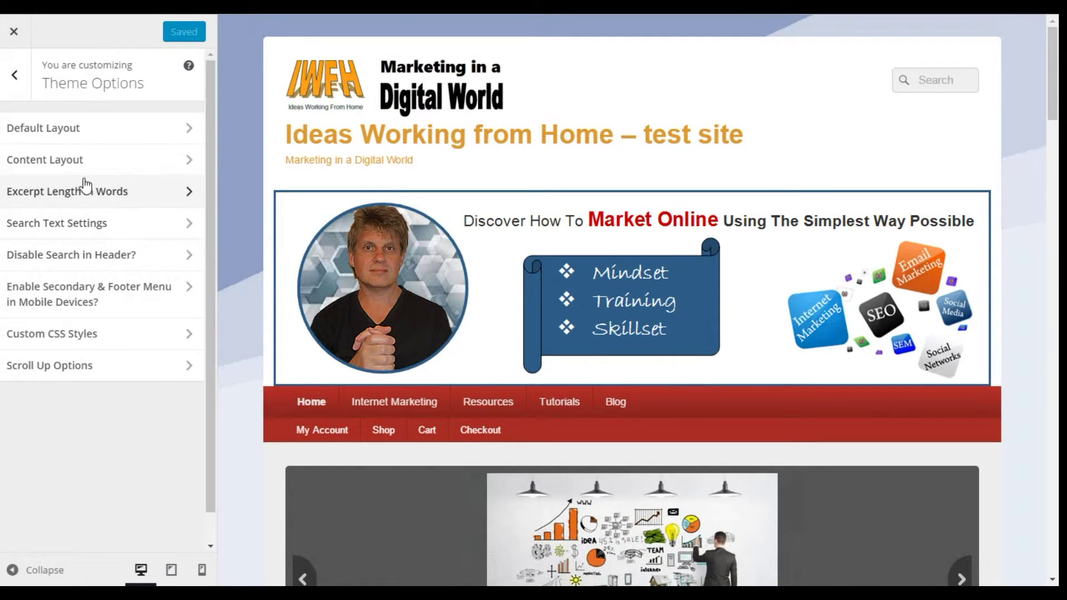
pyautogui.click(82, 255)
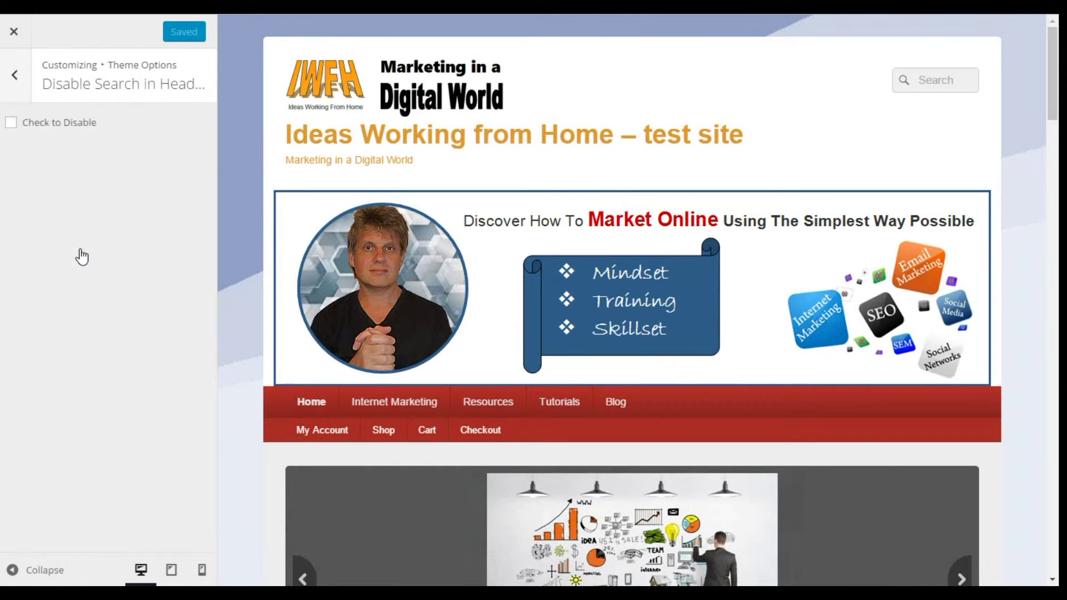
pyautogui.click(14, 83)
pyautogui.click(41, 287)
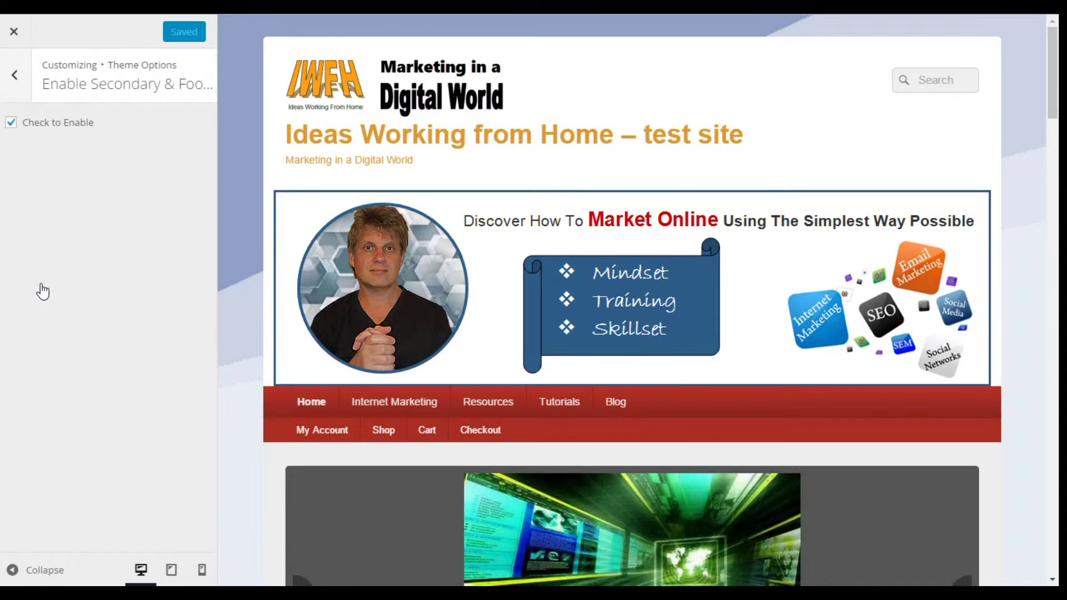
pyautogui.click(15, 74)
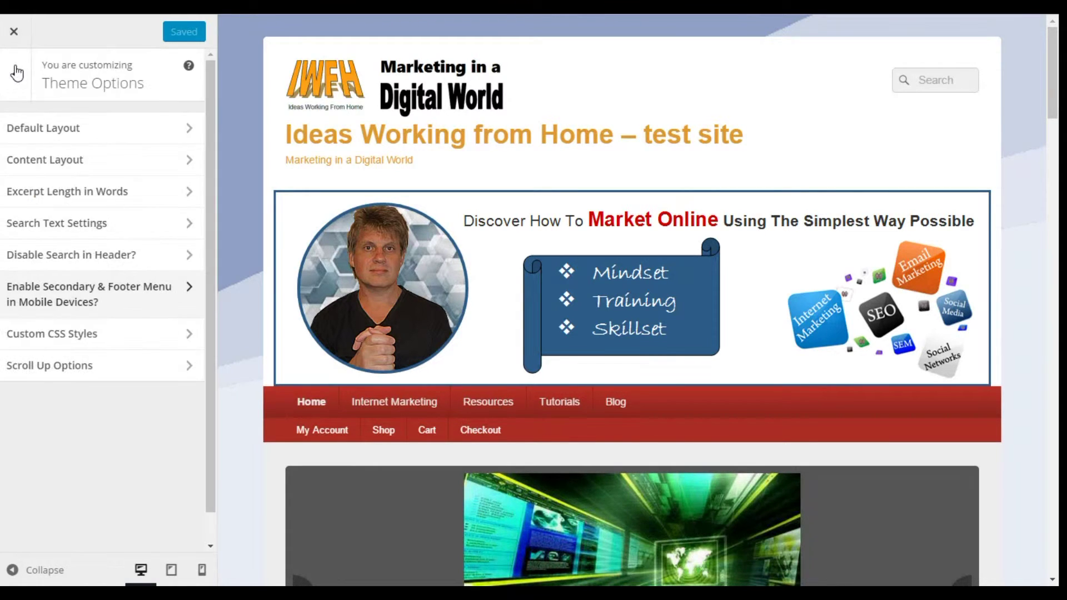
# Step: Review Custom CSS Styles and Scroll Up Options, then go back to the main Customizer list
pyautogui.click(61, 334)
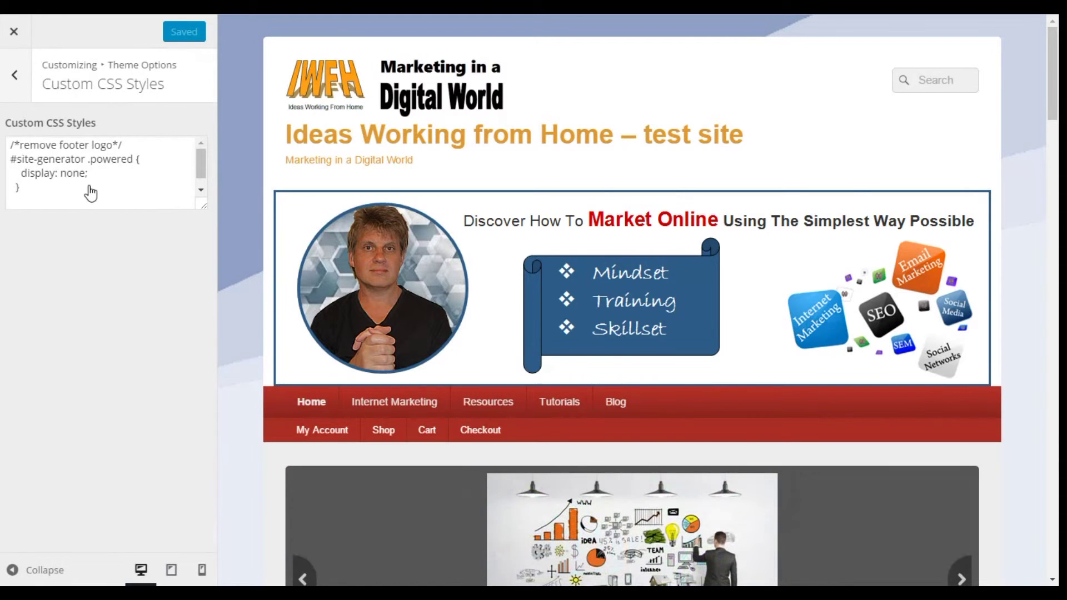
pyautogui.click(19, 77)
pyautogui.click(67, 366)
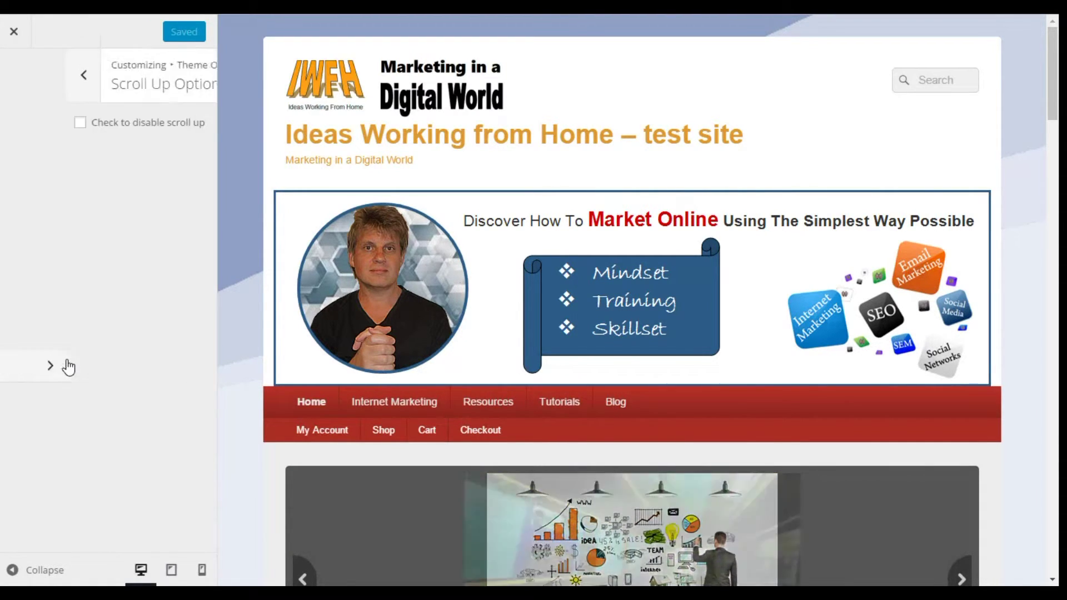
pyautogui.click(20, 76)
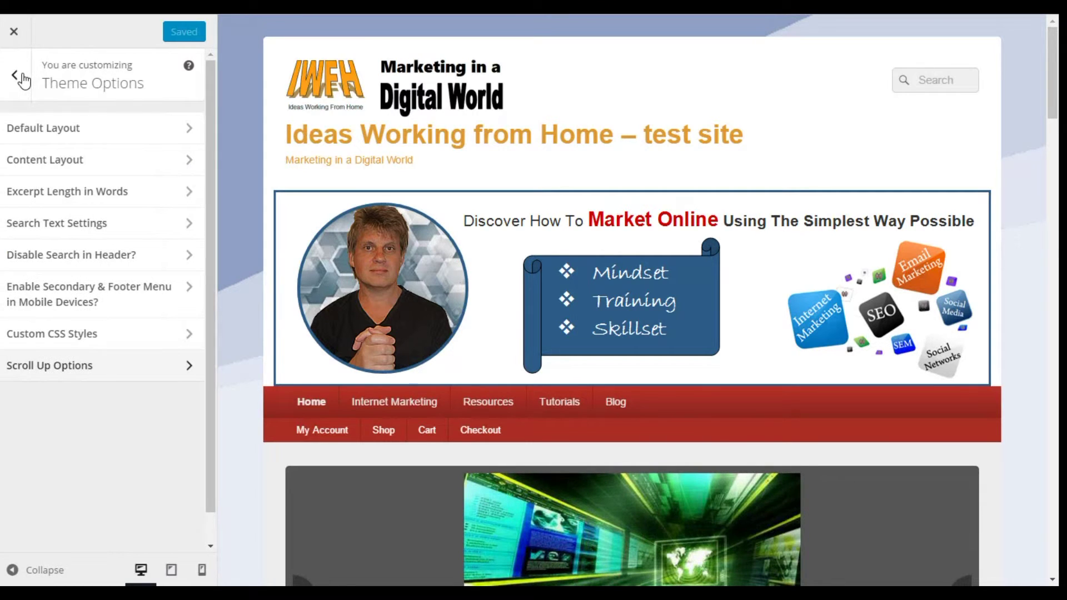
pyautogui.click(20, 76)
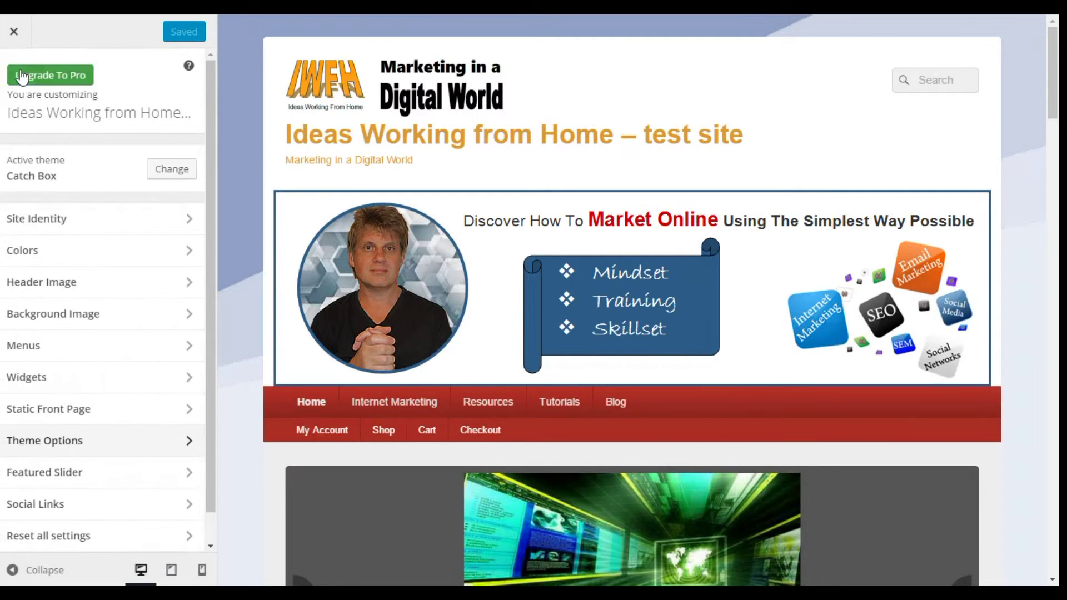
# Step: Look through Featured Slider's Slider Options and Slider Effect Options, including the transition effect
pyautogui.click(70, 472)
pyautogui.click(66, 127)
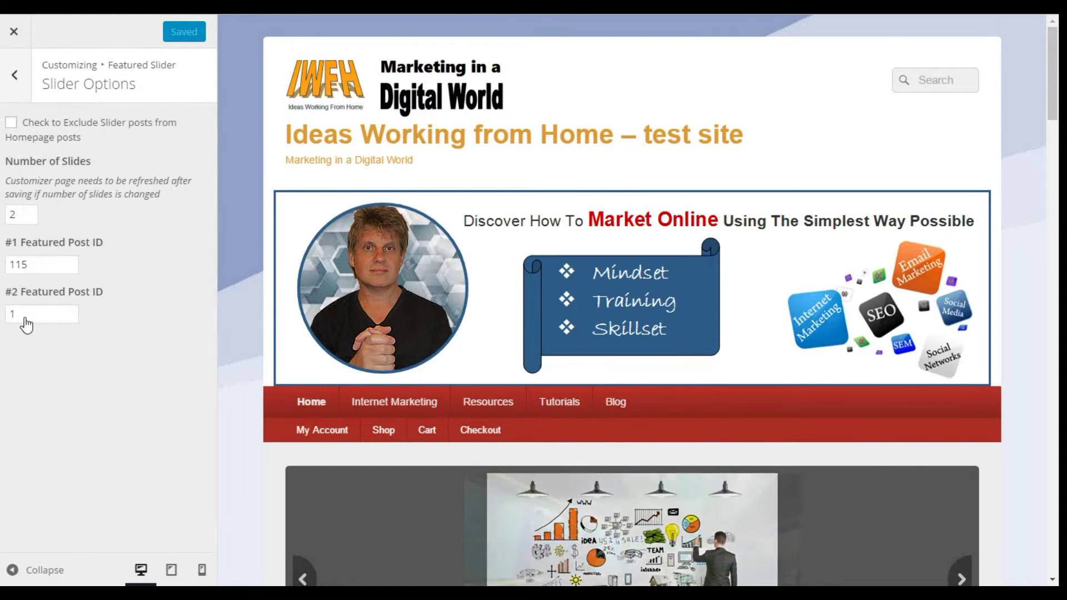
pyautogui.click(16, 75)
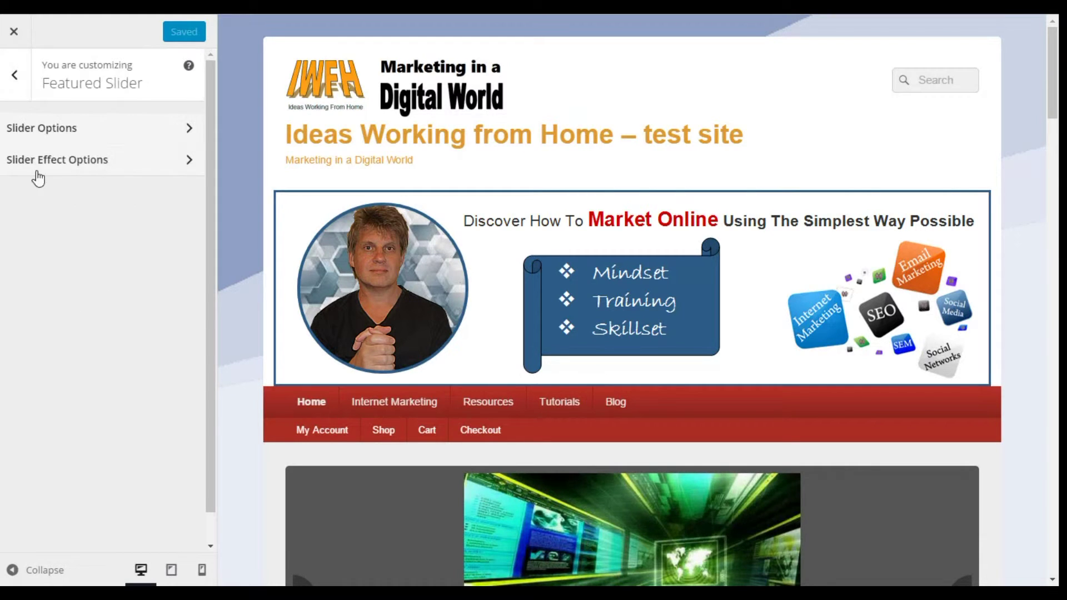
pyautogui.click(53, 161)
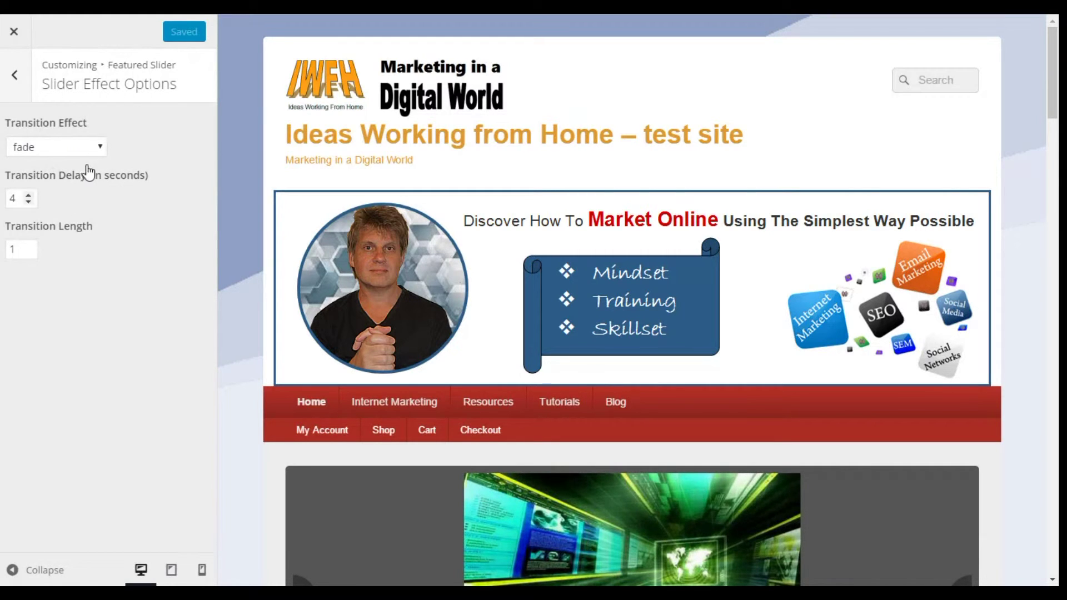
pyautogui.click(106, 145)
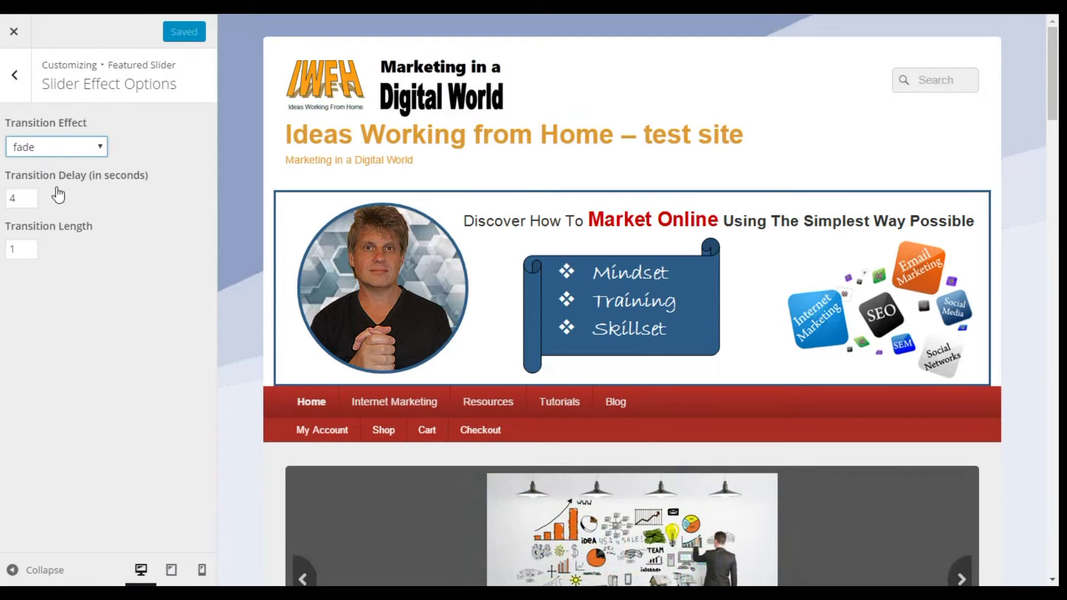
pyautogui.click(15, 74)
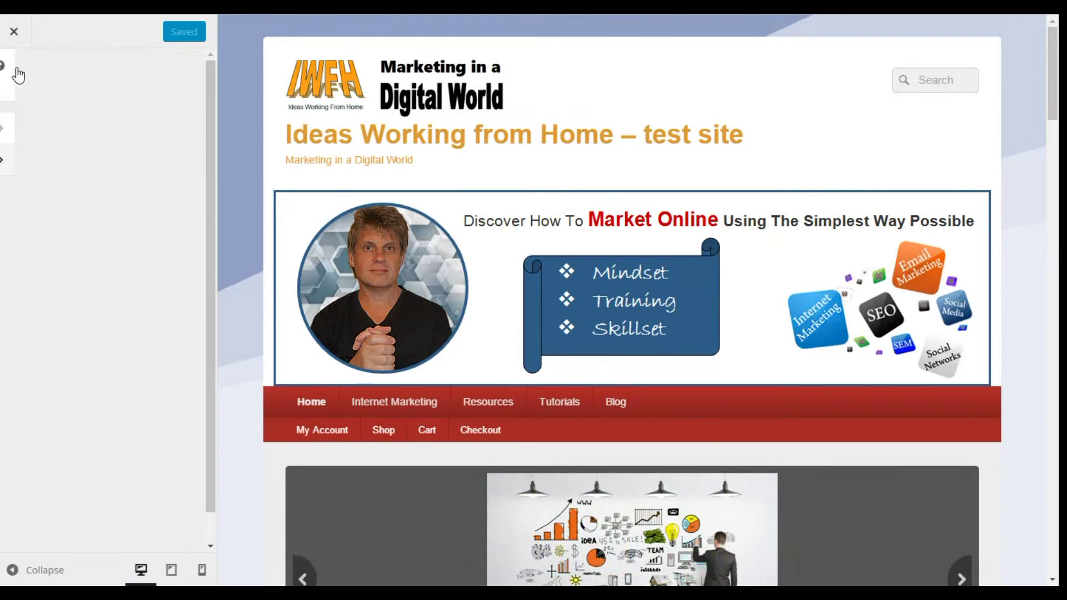
pyautogui.click(16, 74)
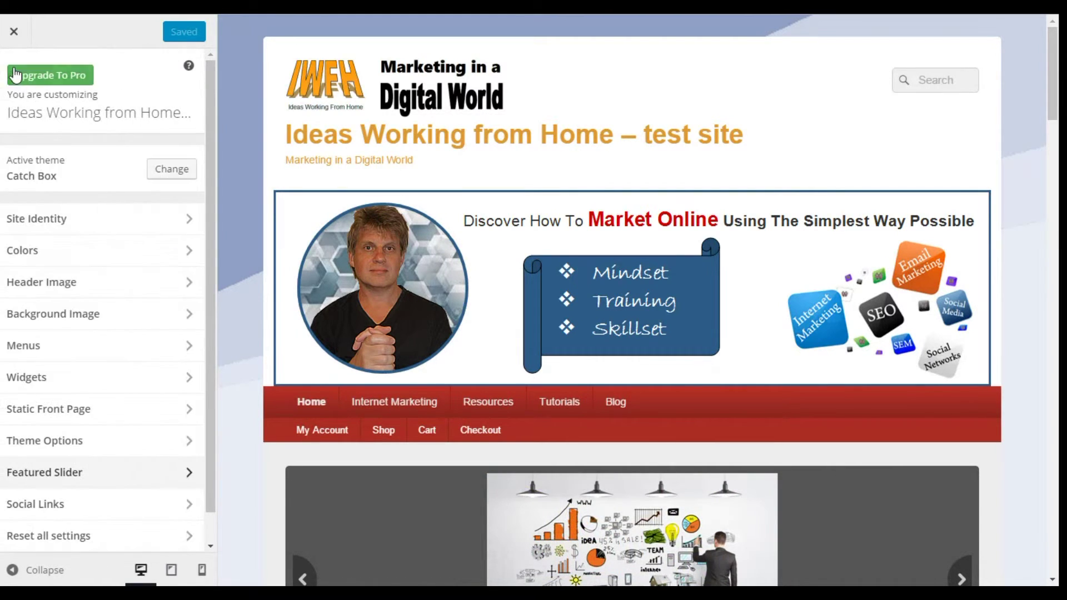
# Step: Review the Predefined Social Icons under Social Links
pyautogui.click(51, 502)
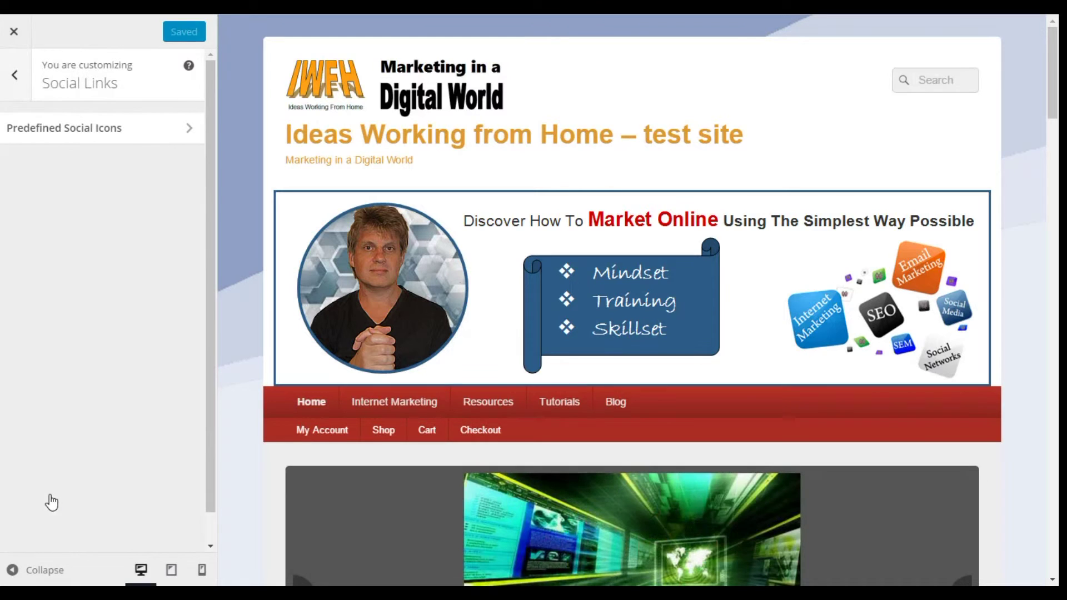
pyautogui.click(61, 129)
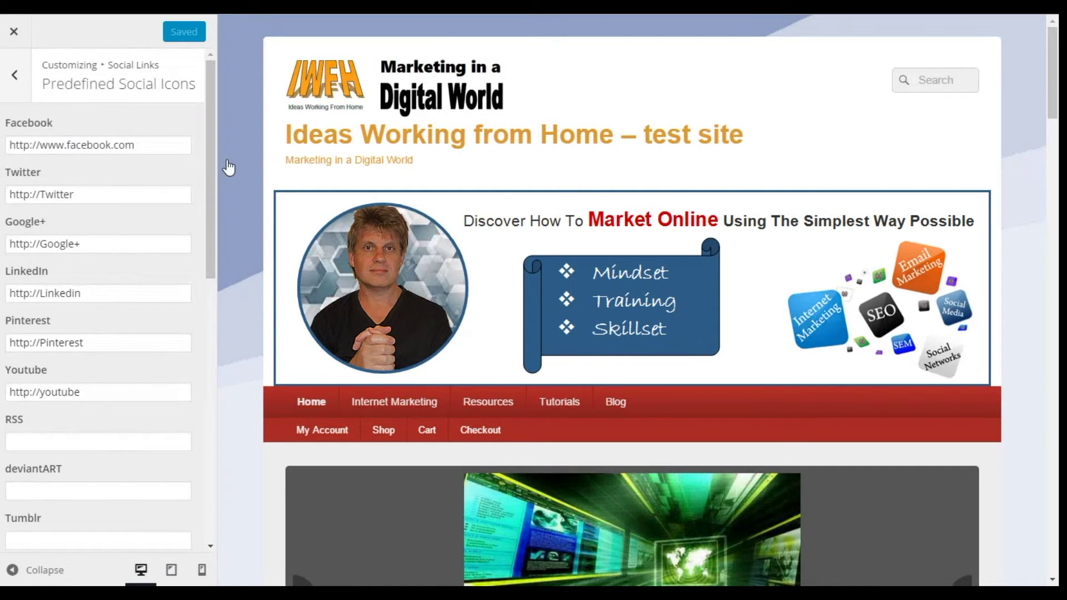
pyautogui.moveTo(217, 181); pyautogui.dragTo(194, 149)
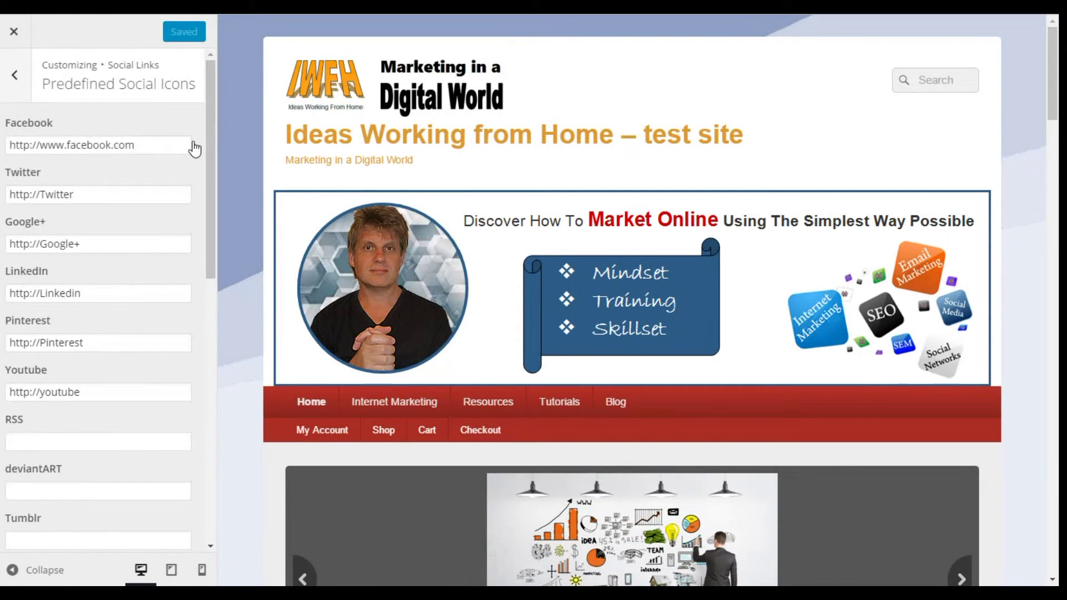
pyautogui.click(13, 79)
pyautogui.click(13, 77)
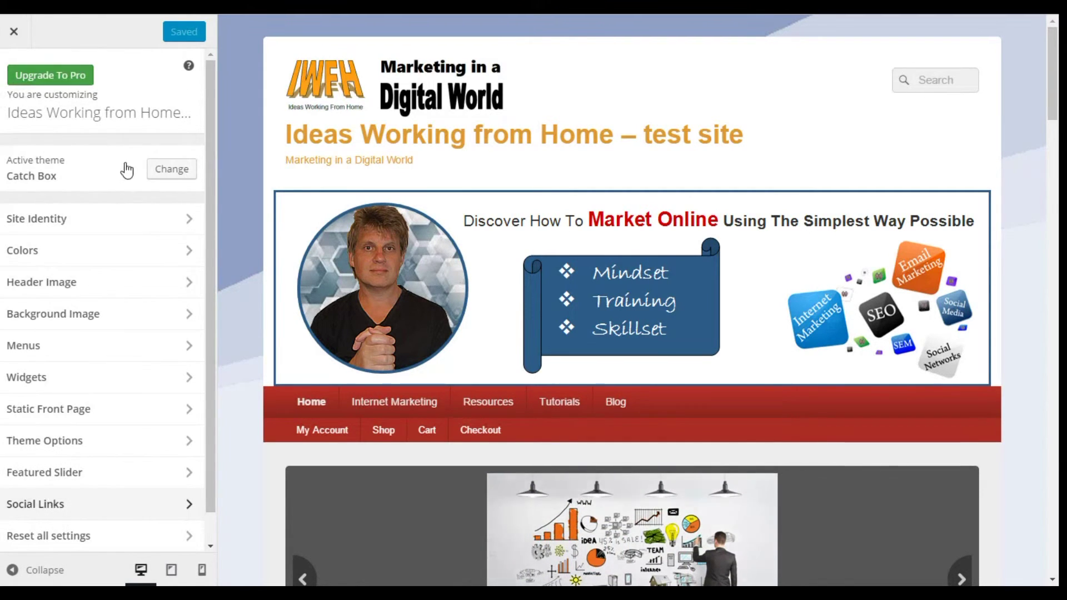
# Step: Check Important Links, then open the Catch Box Pro upgrade page
pyautogui.moveTo(215, 290); pyautogui.dragTo(223, 367)
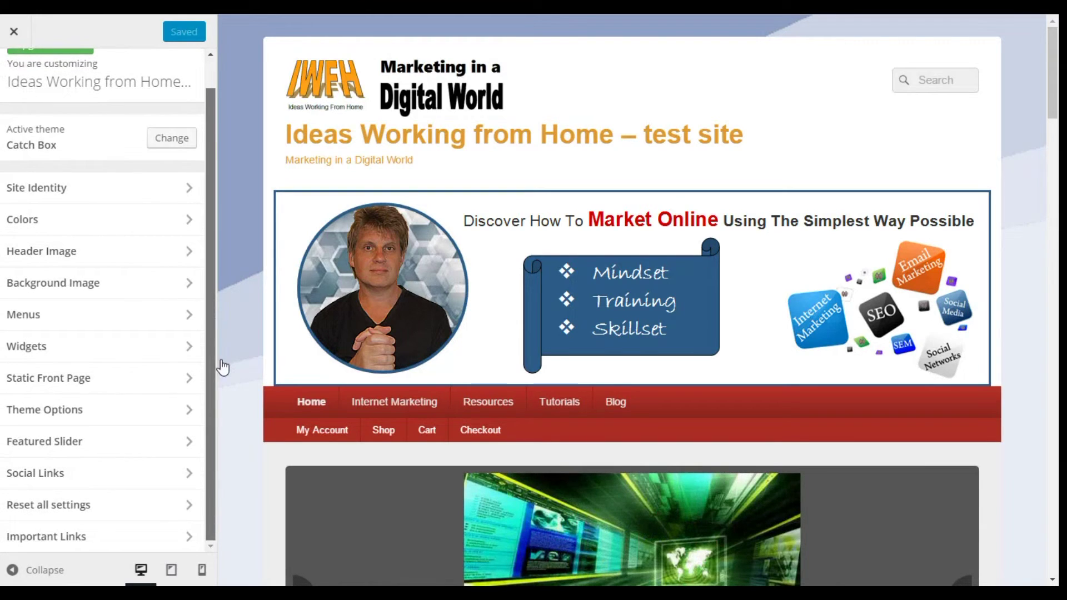
pyautogui.click(75, 535)
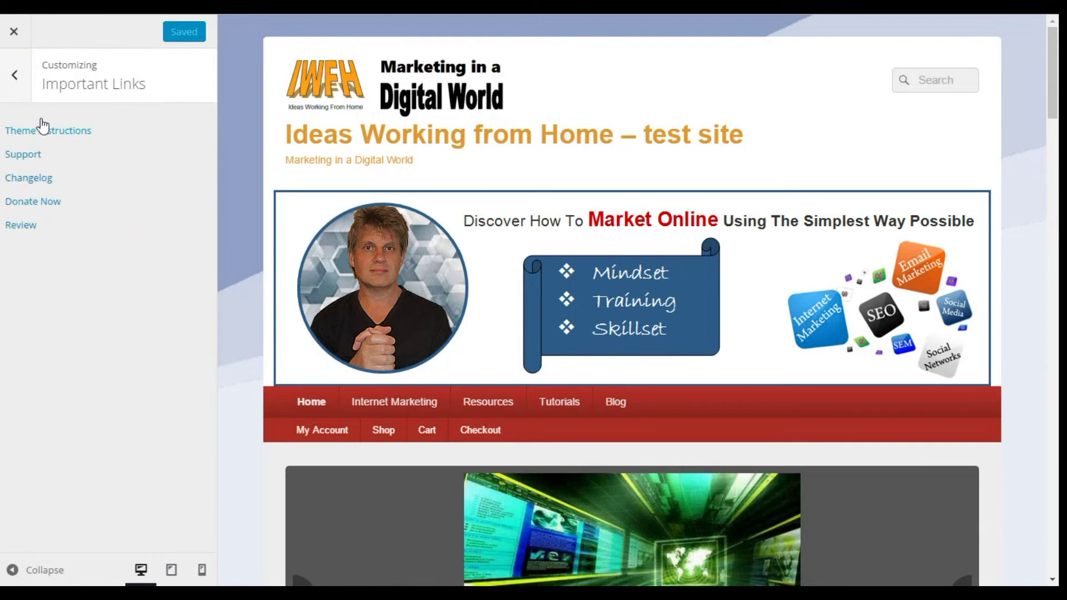
pyautogui.click(15, 77)
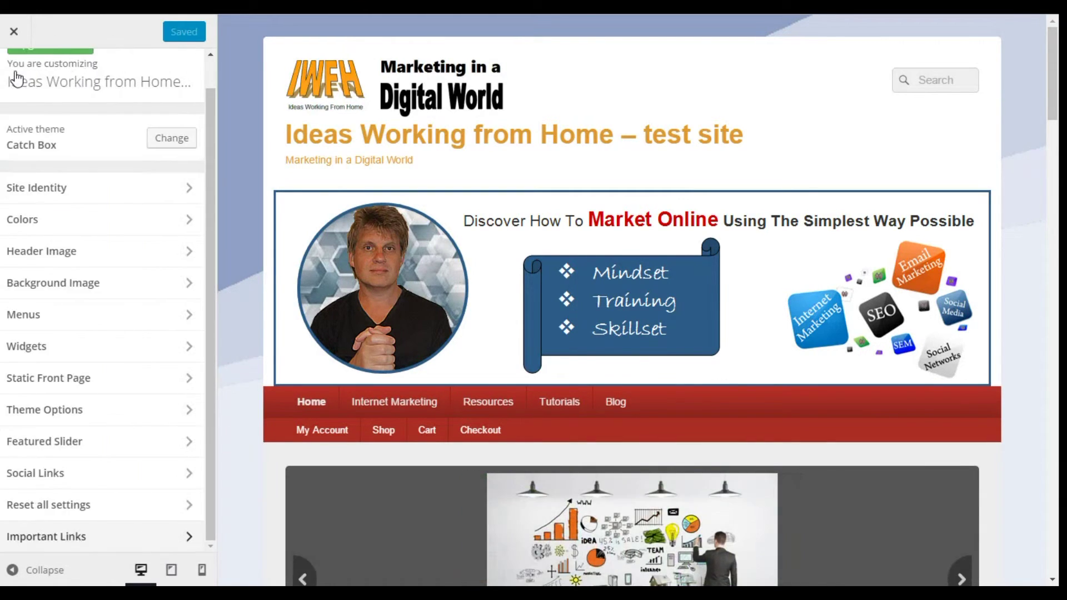
pyautogui.scroll(1, 210, 213)
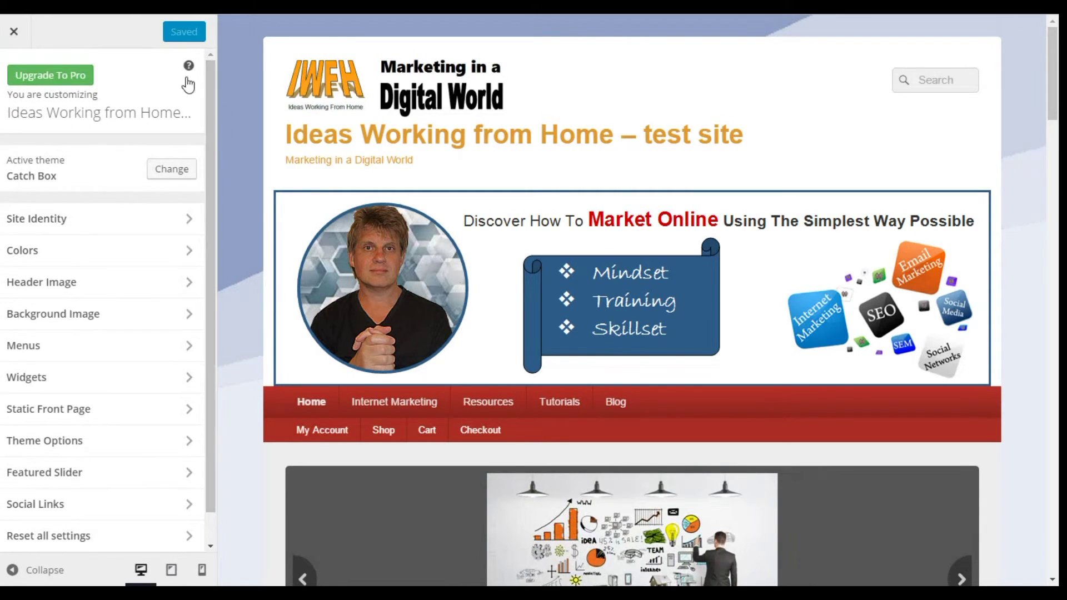
pyautogui.click(44, 77)
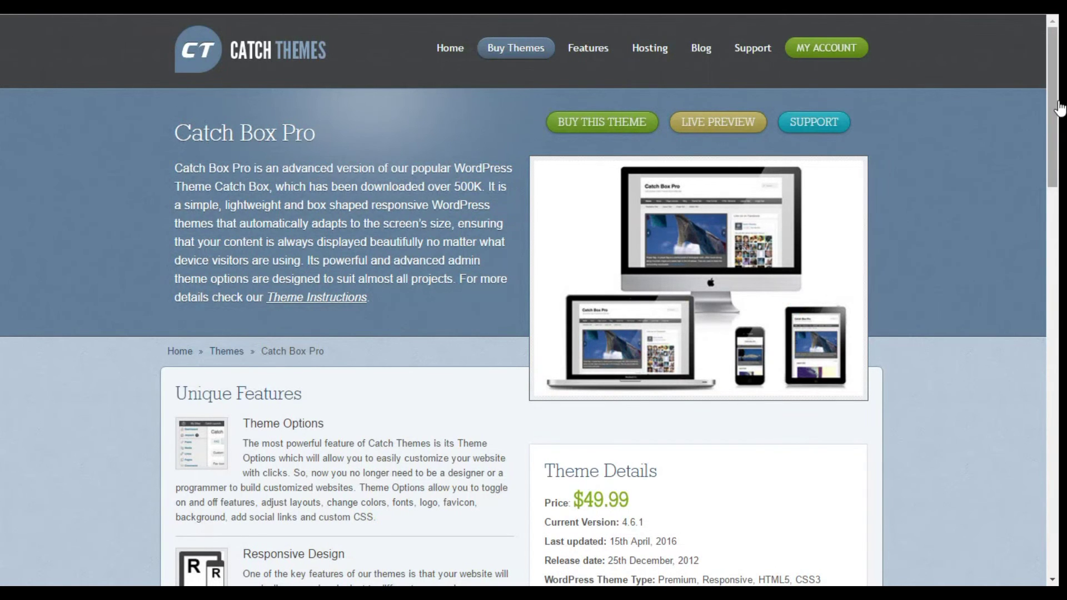
# Step: Scroll the Catch Box Pro page down to the All features list and back up
pyautogui.scroll(-6, 1060, 187)
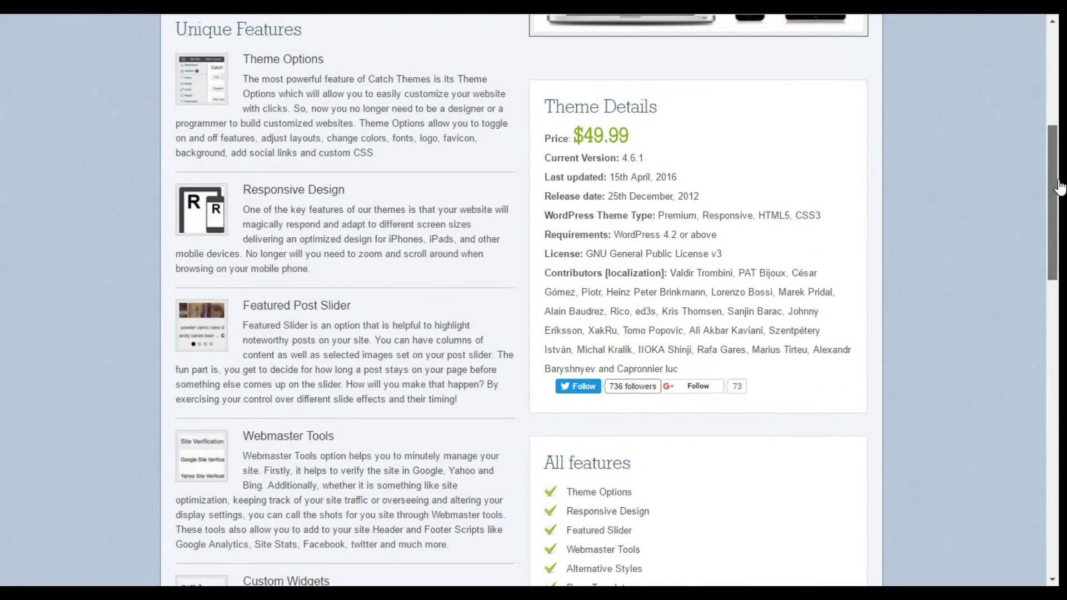
pyautogui.scroll(-5, 1060, 188)
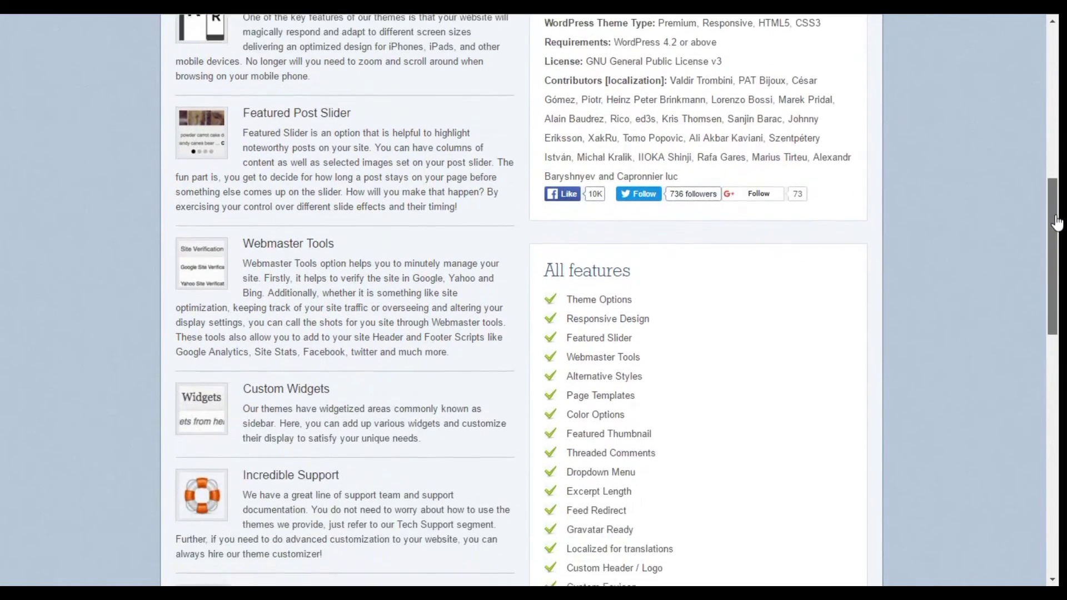
pyautogui.moveTo(1060, 243); pyautogui.dragTo(1021, 63)
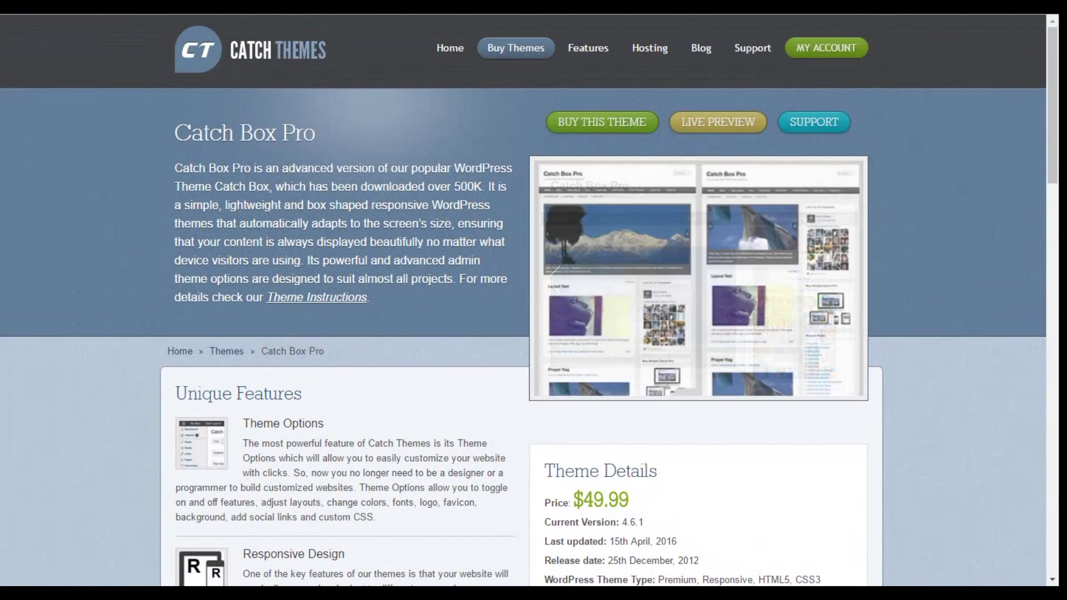